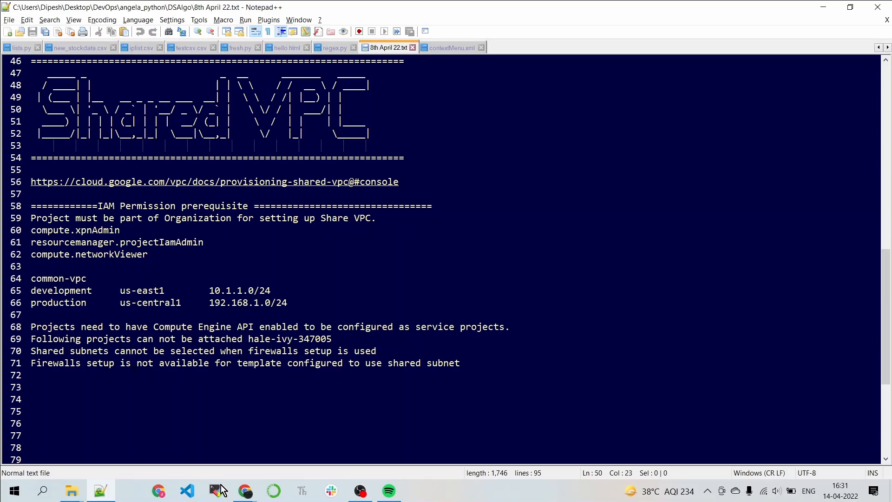
# Step: Switch to the Google Cloud console in Chrome, open Manage resources and expand the Sales and Research folders
pyautogui.click(245, 491)
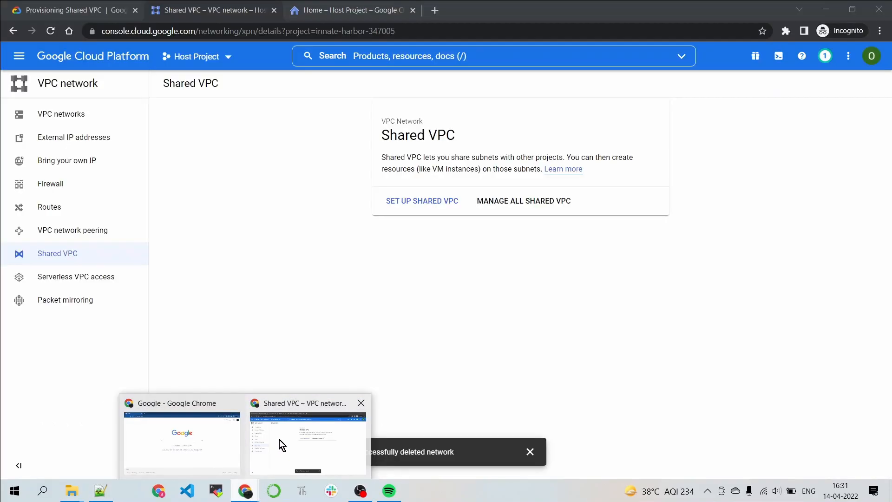
pyautogui.click(279, 439)
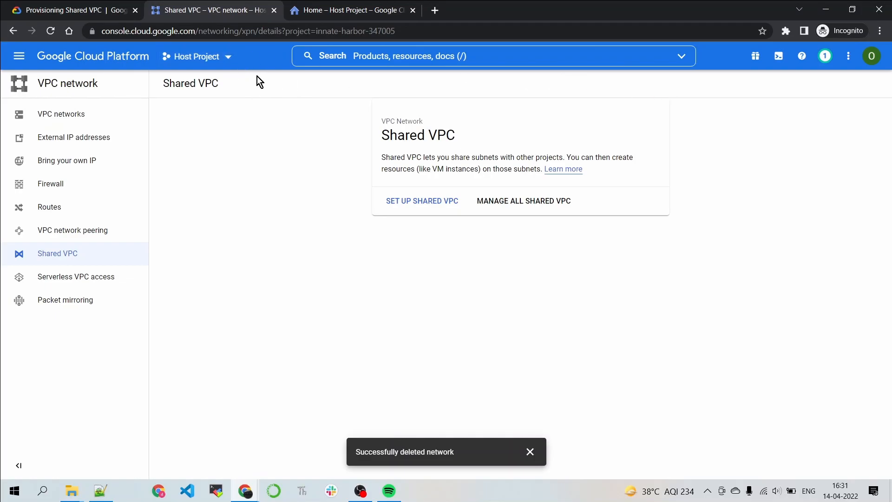
pyautogui.click(226, 63)
pyautogui.click(647, 106)
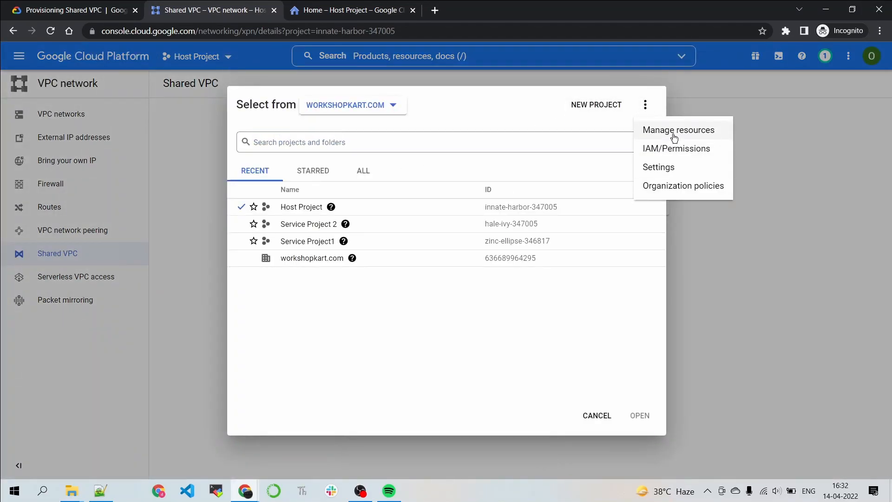
pyautogui.click(673, 130)
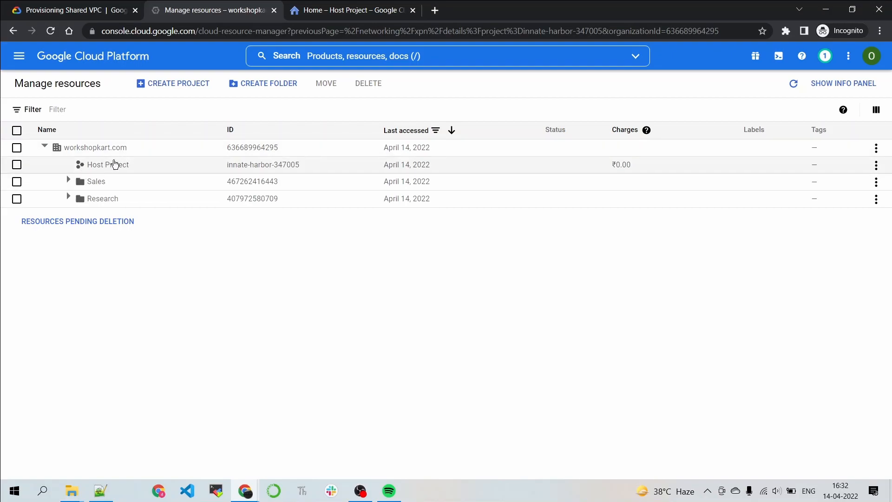
pyautogui.click(69, 181)
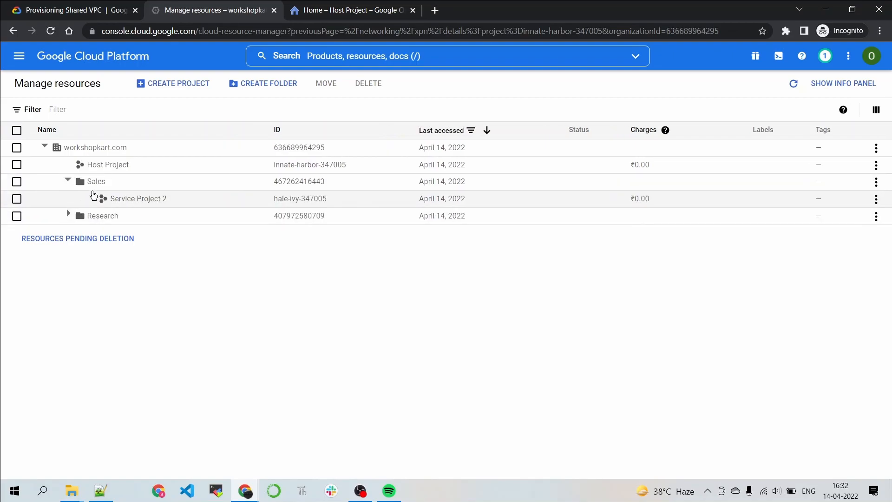
pyautogui.click(69, 215)
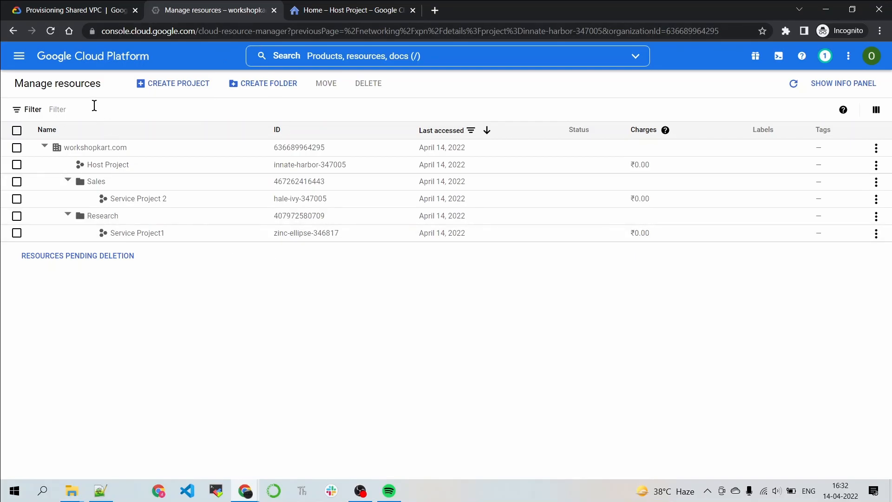
# Step: Open the IAM page of the workshopkart.com organization in a separate tab and review the roles of its principals
pyautogui.click(20, 56)
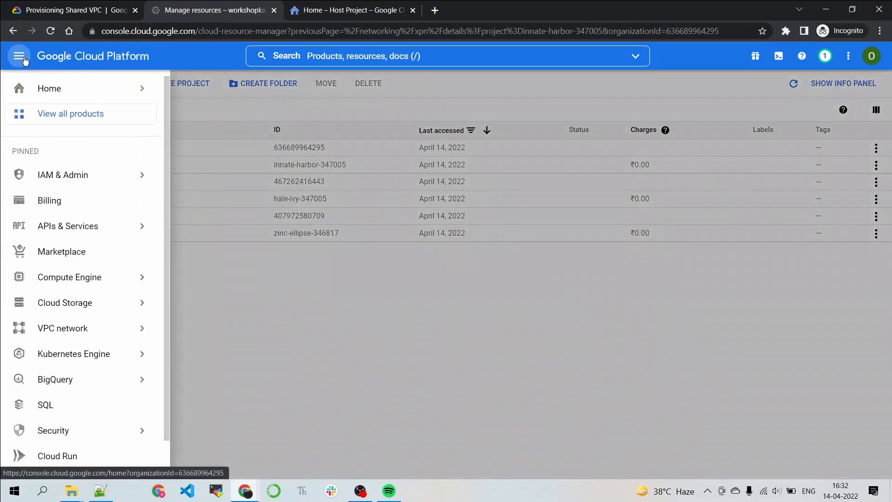
pyautogui.moveTo(108, 177)
pyautogui.moveTo(200, 85); pyautogui.dragTo(500, 4)
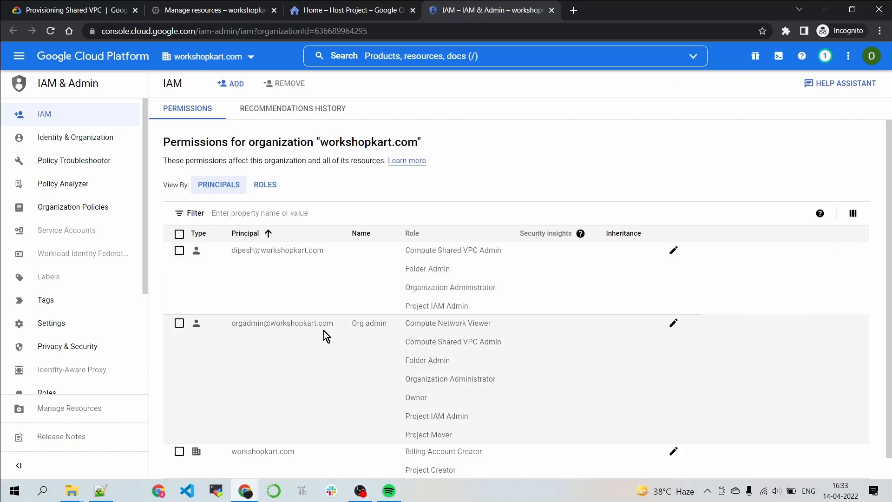
pyautogui.scroll(-1, 488, 307)
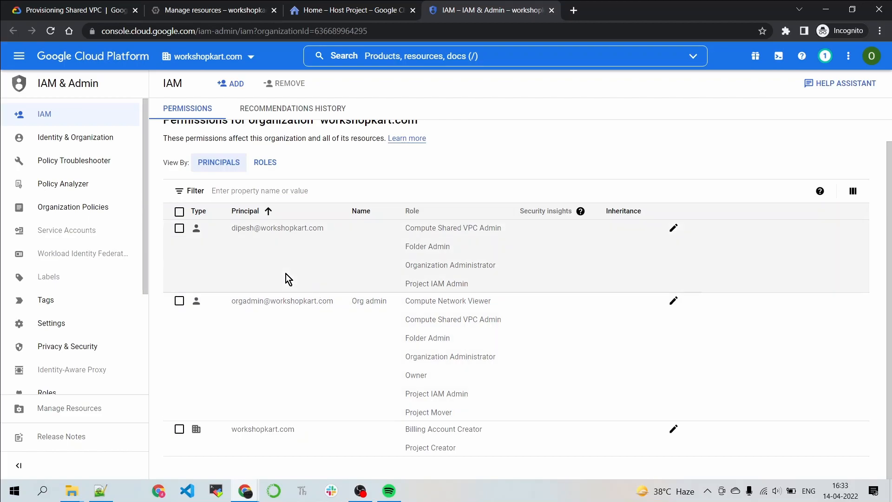
# Step: Return to the Manage resources tab and dismiss its open navigation menu to view the project hierarchy
pyautogui.click(303, 9)
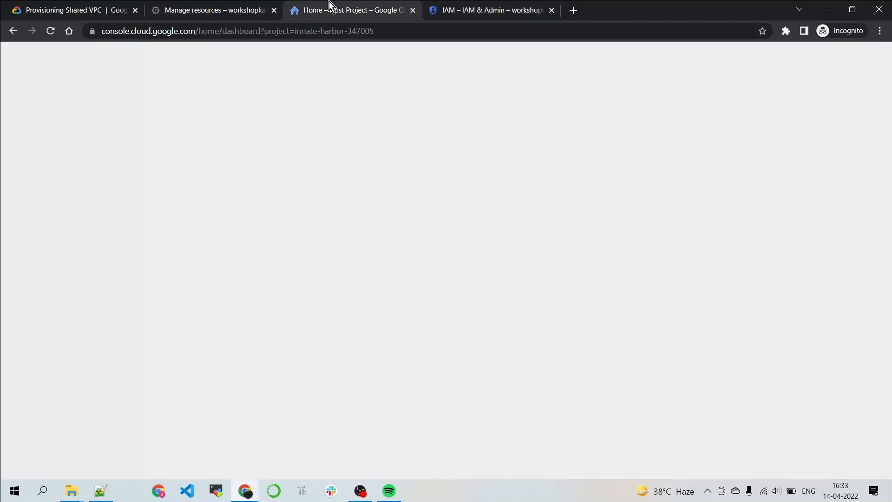
pyautogui.click(226, 6)
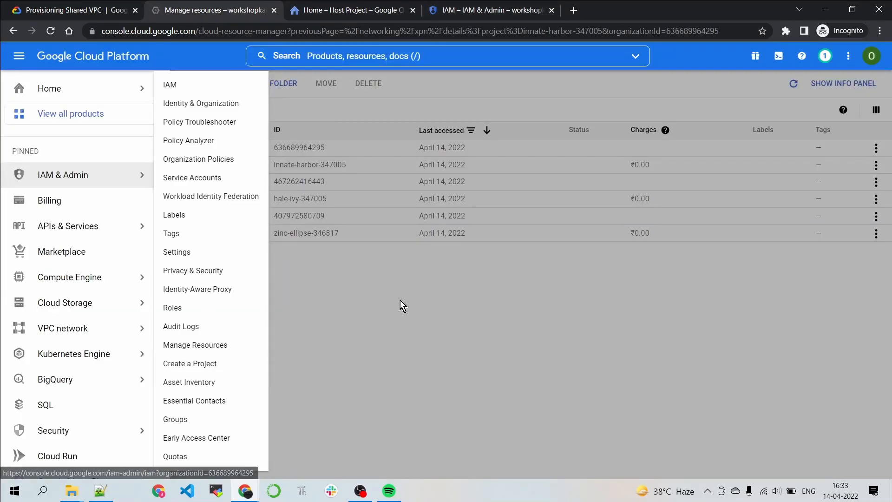
pyautogui.click(330, 267)
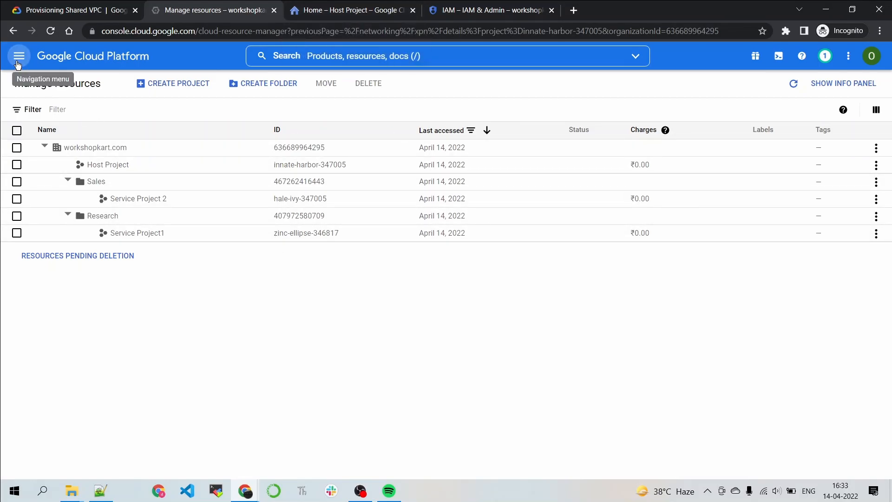
# Step: Start creating a VPC network in Host Project and name it common-vpc
pyautogui.click(292, 9)
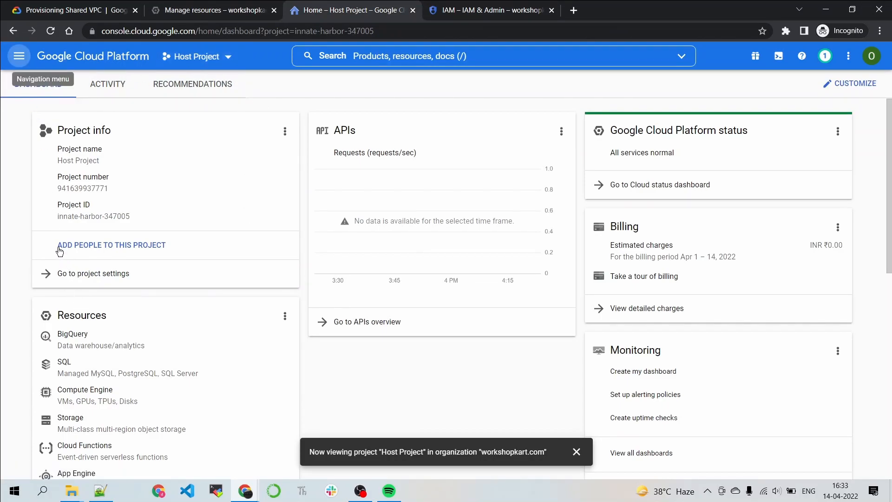
pyautogui.click(20, 60)
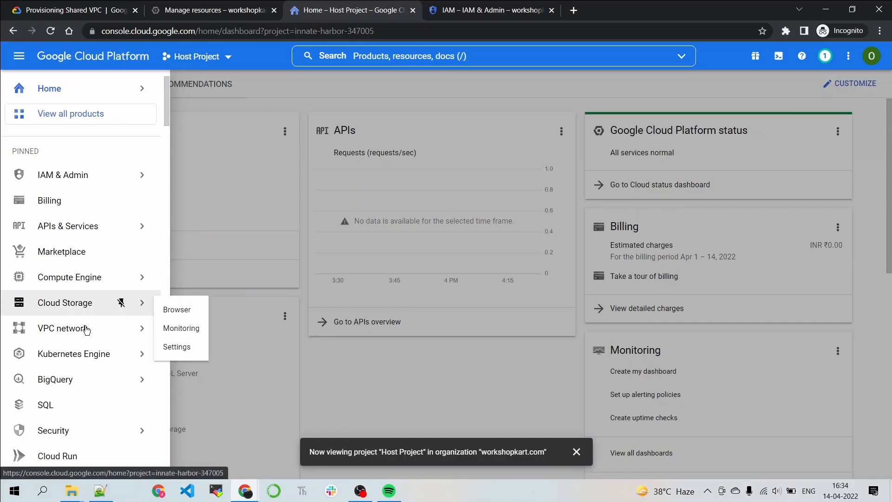
pyautogui.click(73, 330)
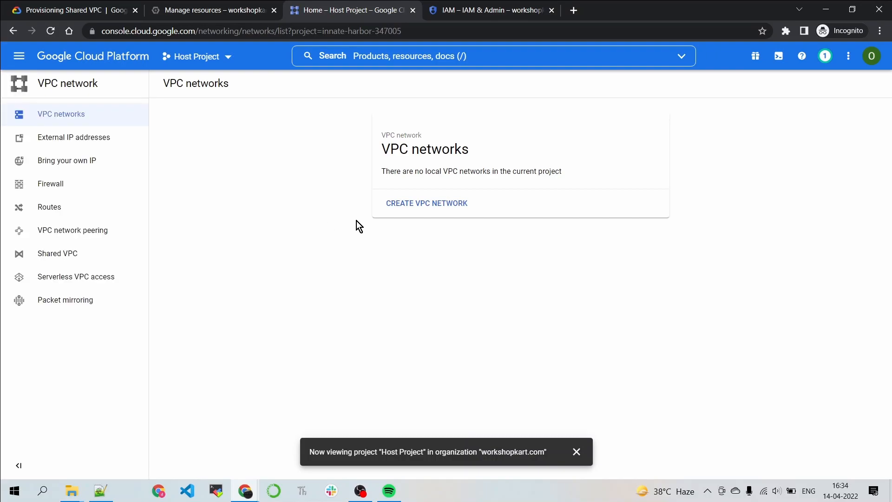
pyautogui.click(436, 206)
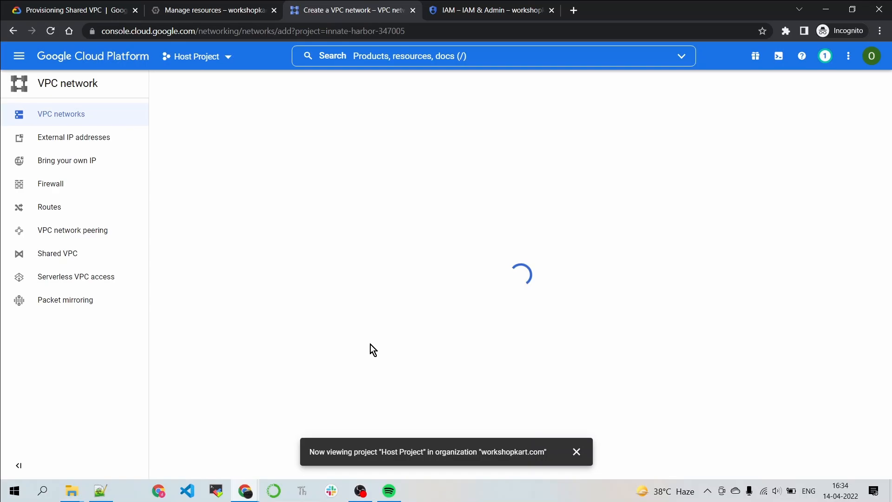
pyautogui.click(215, 129)
pyautogui.write('comm')
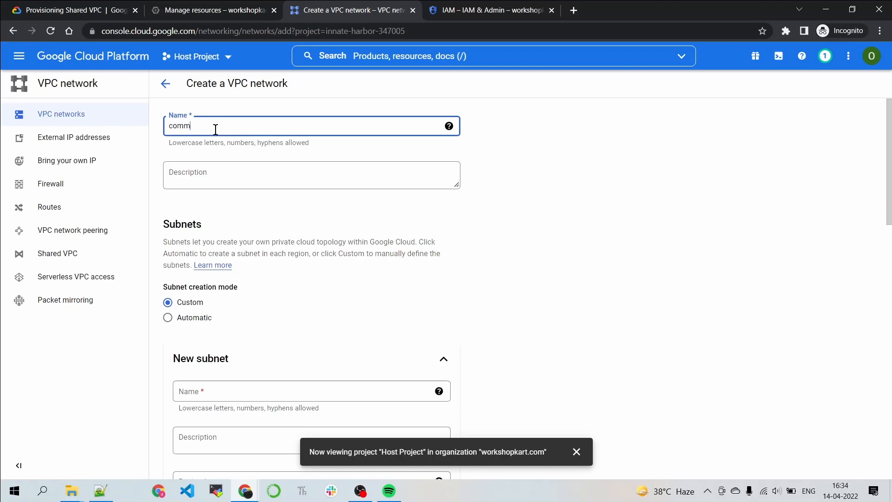
pyautogui.write('on-vpc')
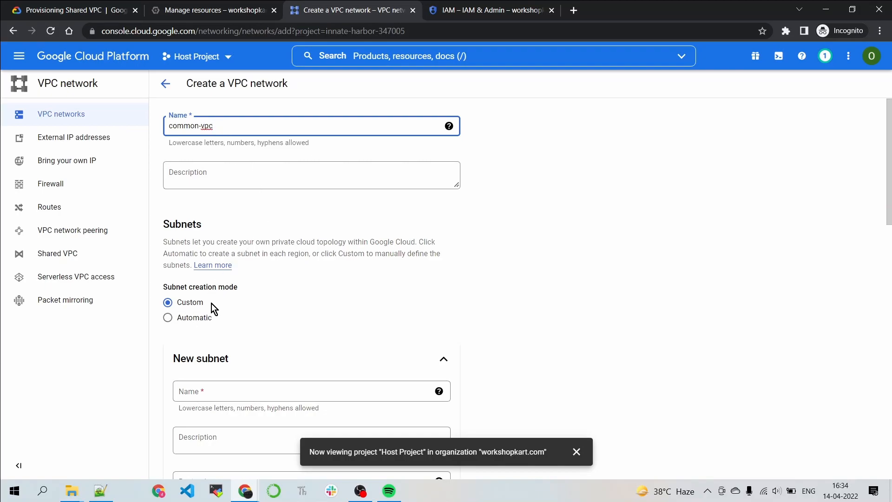
# Step: Copy the name development from the Notepad++ notes and use it as the name of the network's first subnet
pyautogui.scroll(-2, 251, 316)
pyautogui.click(107, 491)
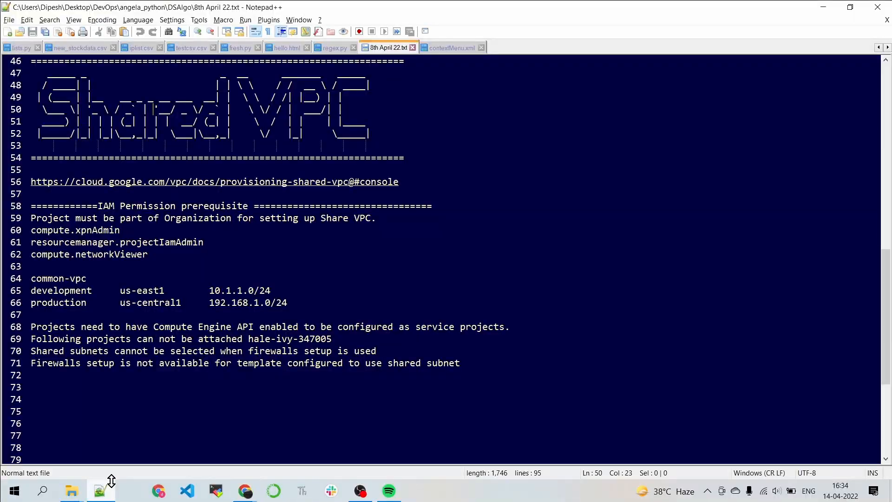
pyautogui.doubleClick(82, 291)
pyautogui.hotkey('ctrl', 'c')
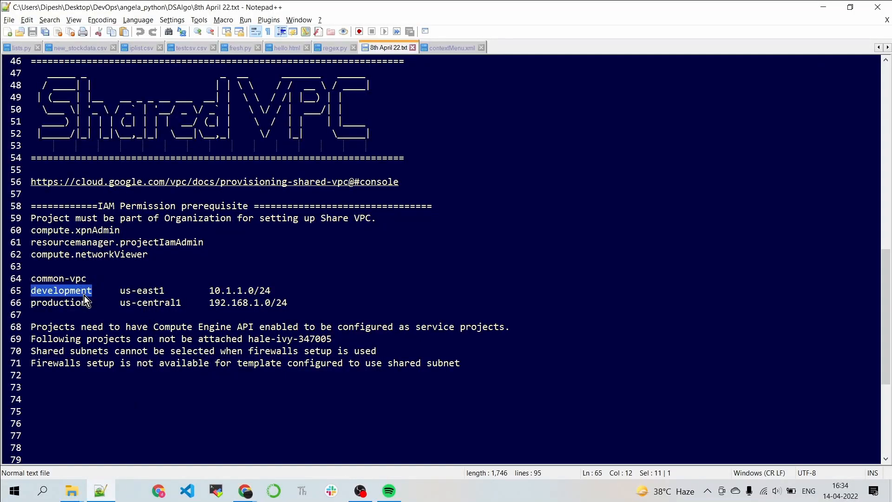
pyautogui.hotkey('alt', 'Tab')
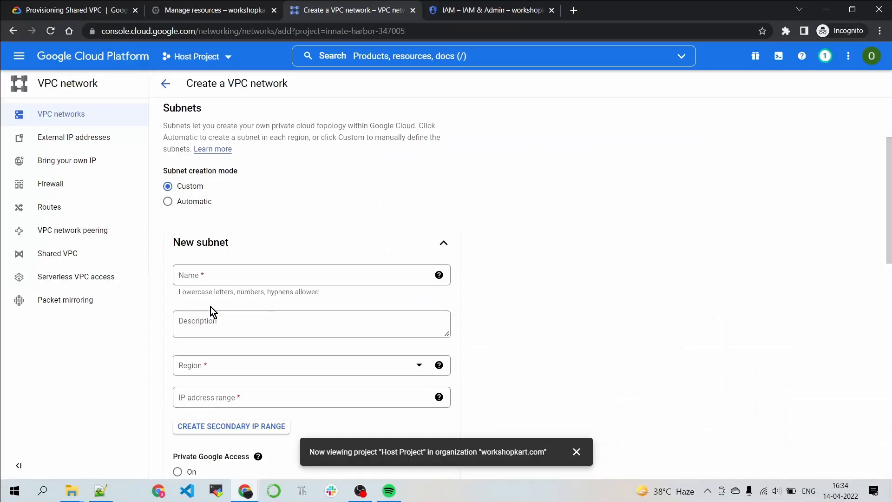
pyautogui.click(204, 277)
pyautogui.hotkey('ctrl', 'v')
# Step: Check the development subnet's region in the notes and set its region to us-east1
pyautogui.click(205, 374)
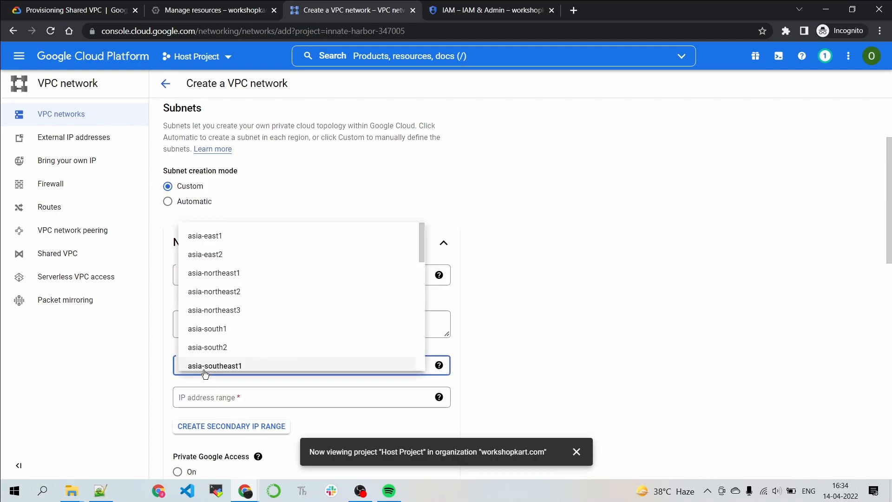
pyautogui.hotkey('alt', 'Tab')
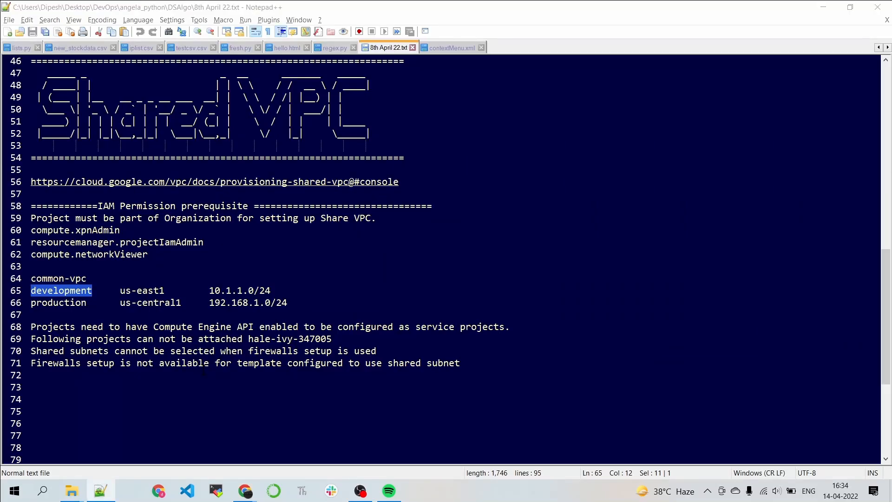
pyautogui.hotkey('alt', 'Tab')
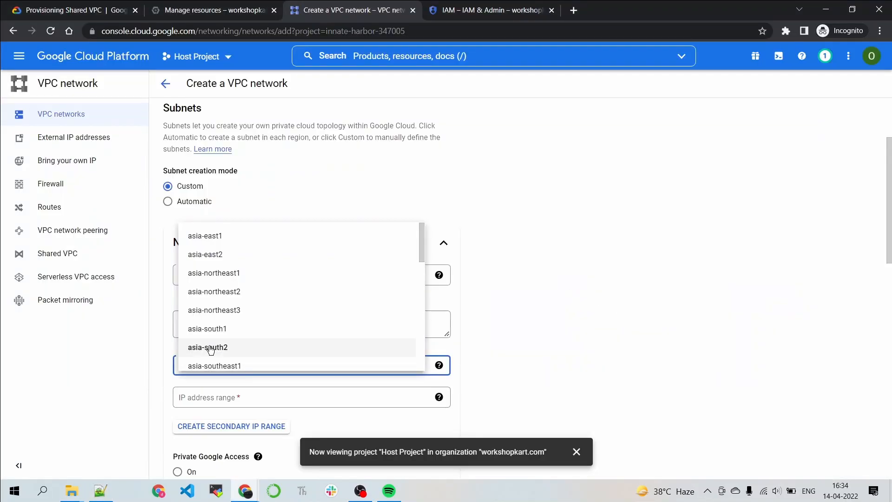
pyautogui.write('us')
pyautogui.click(222, 317)
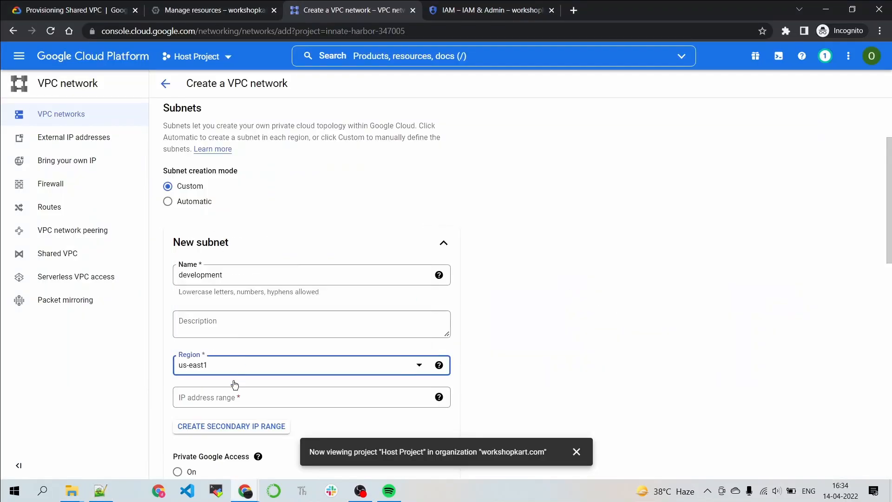
# Step: Copy the range 10.1.1.0/24 from the notes into the development subnet's IP address range and finish that subnet
pyautogui.hotkey('alt', 'Tab')
pyautogui.click(276, 290)
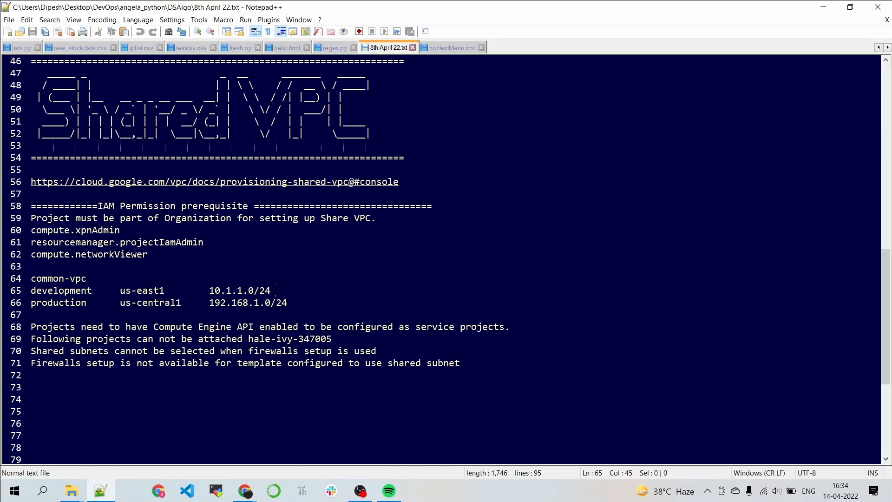
pyautogui.hotkey('shift', 'Left')
pyautogui.hotkey('shift', 'Left')
pyautogui.hotkey('shift', 'Left')
pyautogui.hotkey('shift', 'Left')
pyautogui.hotkey('shift', 'Left')
pyautogui.hotkey('shift', 'Left')
pyautogui.hotkey('shift', 'Left')
pyautogui.hotkey('shift', 'Left')
pyautogui.hotkey('shift', 'Left')
pyautogui.hotkey('ctrl', 'c')
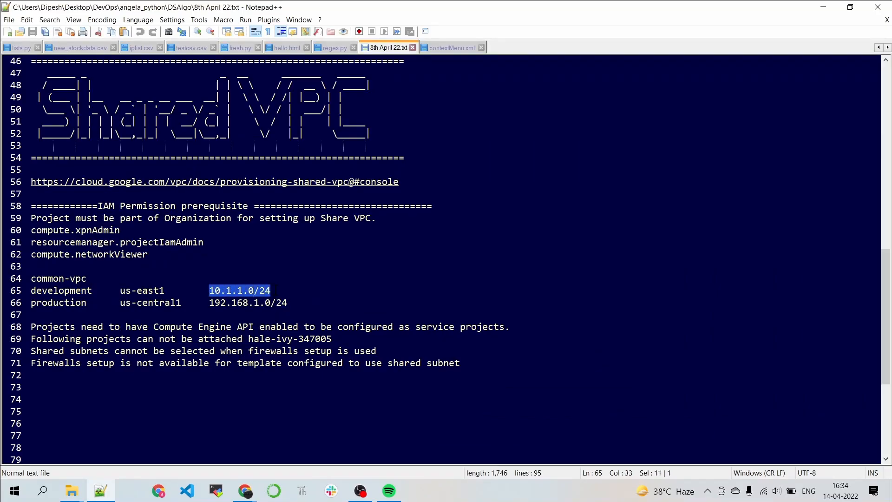
pyautogui.hotkey('alt', 'Tab')
pyautogui.click(214, 392)
pyautogui.hotkey('ctrl', 'v')
pyautogui.scroll(-1, 430, 376)
pyautogui.scroll(-2, 409, 374)
pyautogui.scroll(-2, 418, 420)
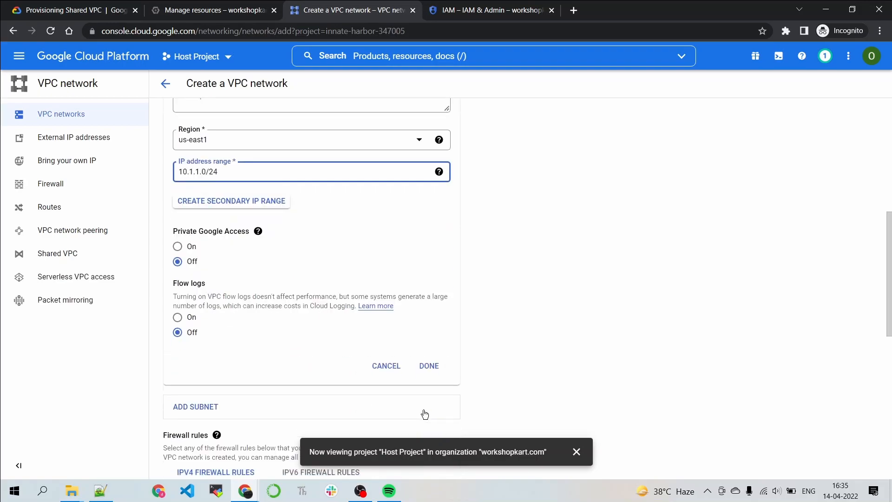
pyautogui.click(429, 360)
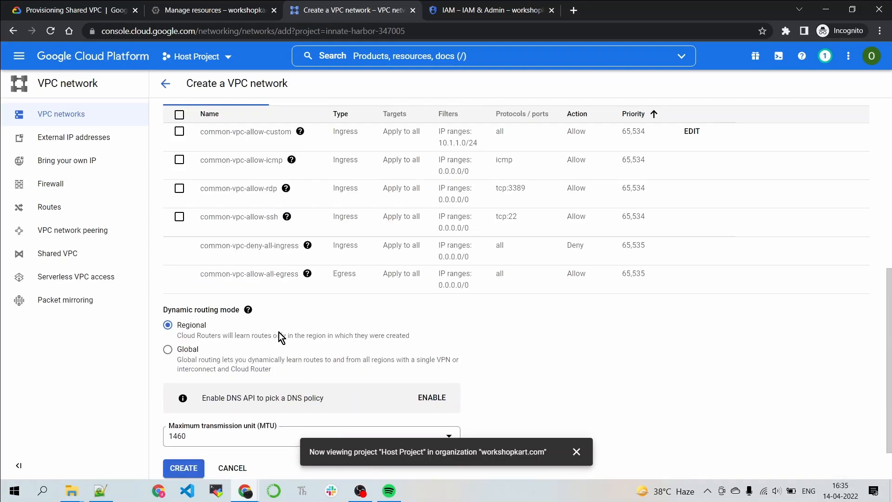
# Step: Add a second subnet to common-vpc and name it production, copying the name from the notes
pyautogui.scroll(6, 279, 335)
pyautogui.click(199, 314)
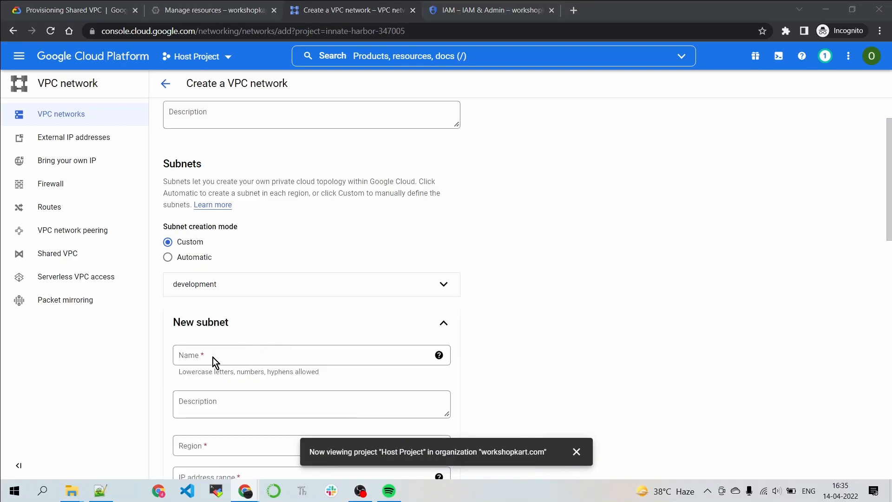
pyautogui.hotkey('alt', 'Tab')
pyautogui.doubleClick(65, 302)
pyautogui.hotkey('ctrl', 'c')
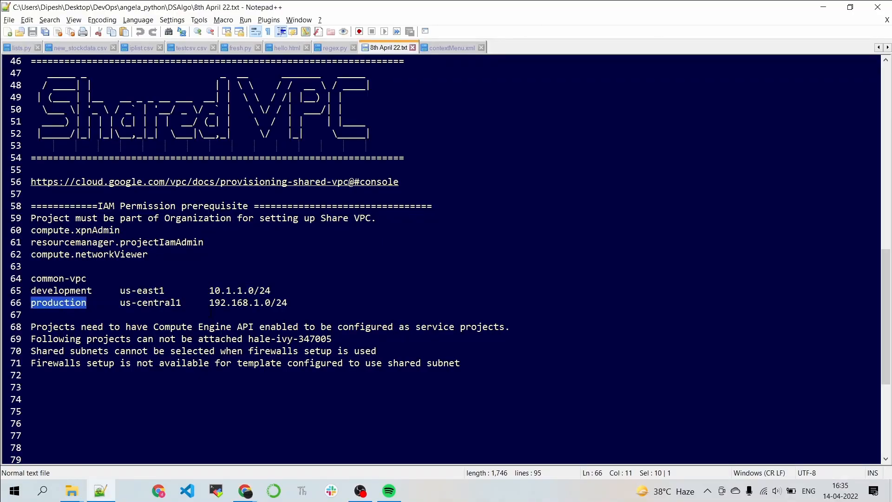
pyautogui.hotkey('alt', 'Tab')
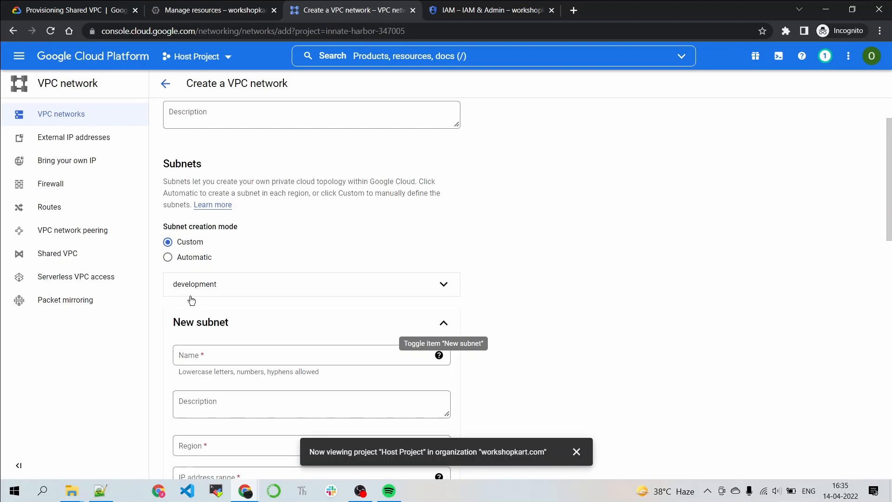
pyautogui.click(193, 355)
pyautogui.hotkey('ctrl', 'v')
# Step: Set the production subnet's region to us-central1 and its range to 192.168.1.0/24, copied from the notes, and finish that subnet
pyautogui.hotkey('alt', 'Tab')
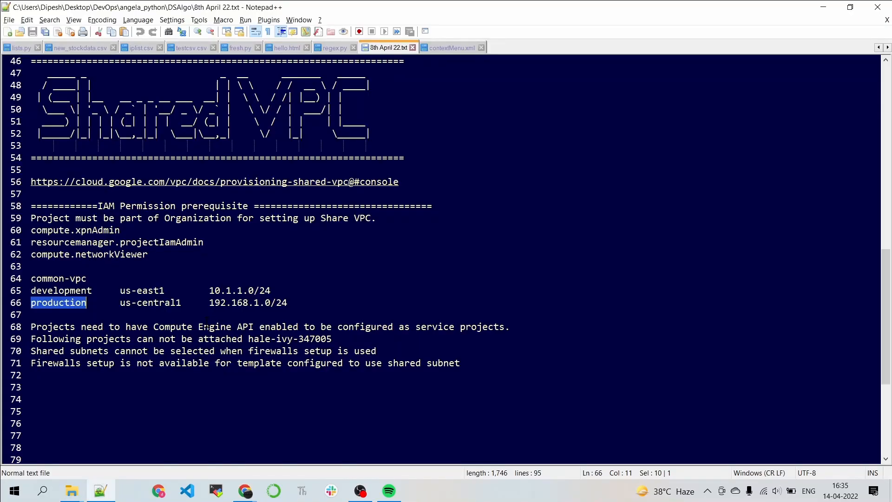
pyautogui.moveTo(209, 302); pyautogui.dragTo(287, 302)
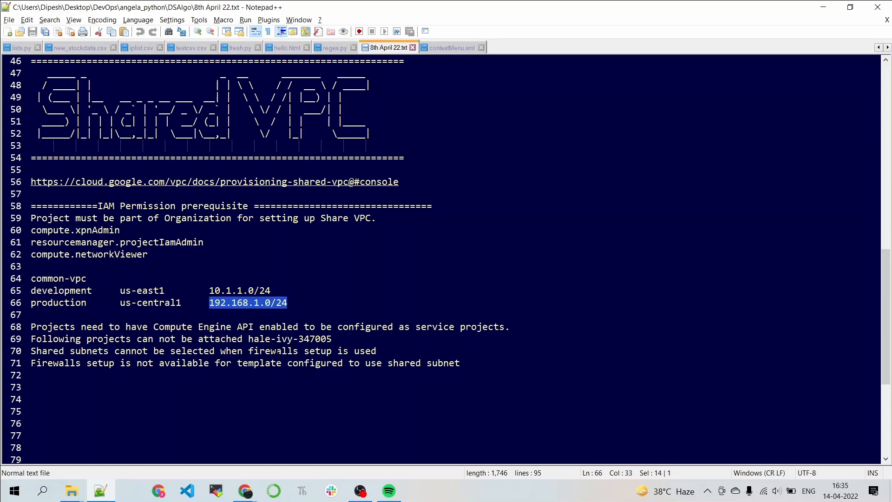
pyautogui.hotkey('alt', 'Tab')
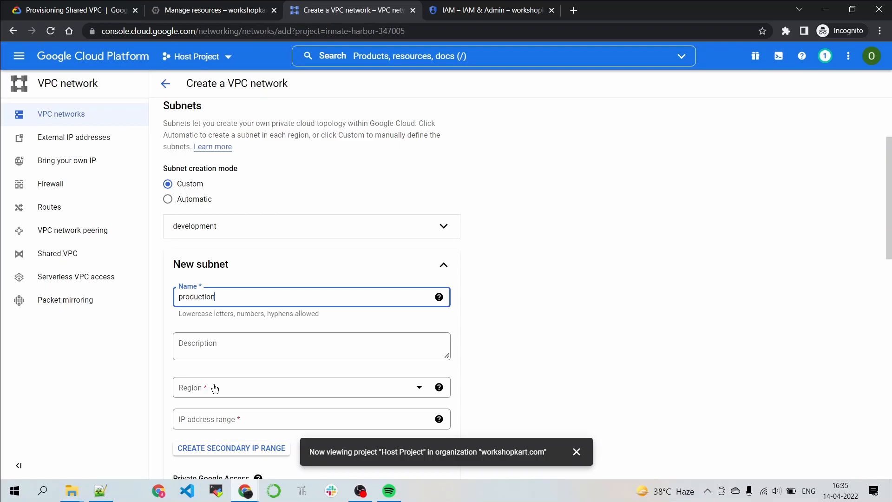
pyautogui.scroll(-8, 429, 266)
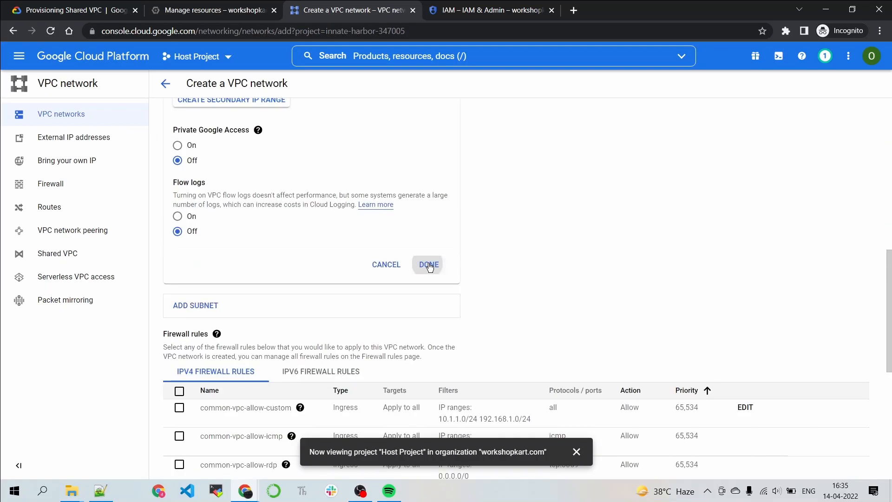
pyautogui.click(429, 264)
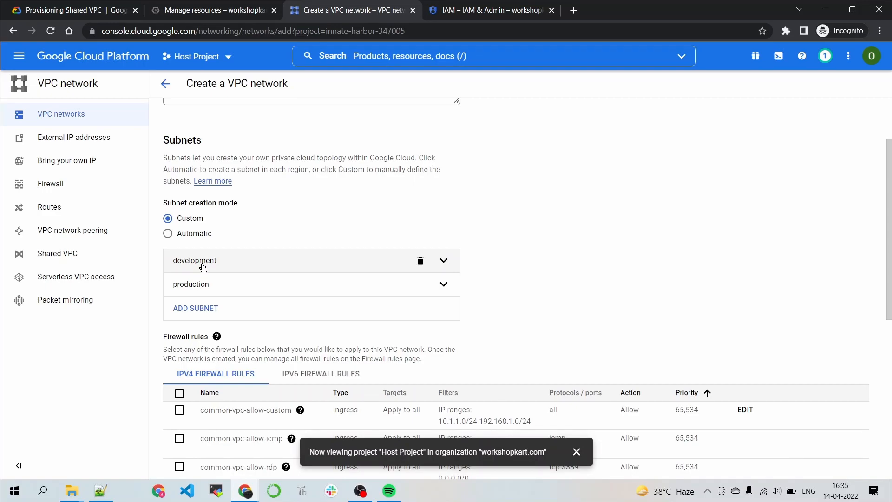
# Step: Create the common-vpc network, leaving its firewall rules unselected, dynamic routing Regional and the MTU at 1460
pyautogui.scroll(-5, 290, 323)
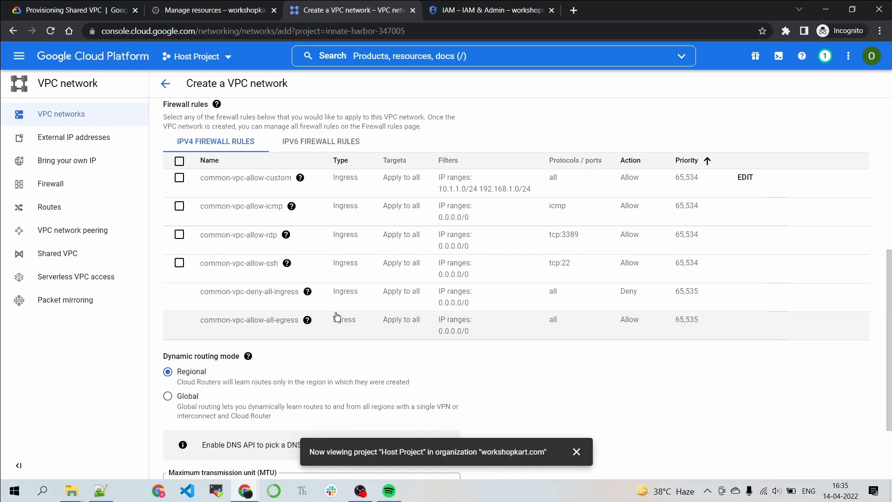
pyautogui.scroll(-2, 177, 426)
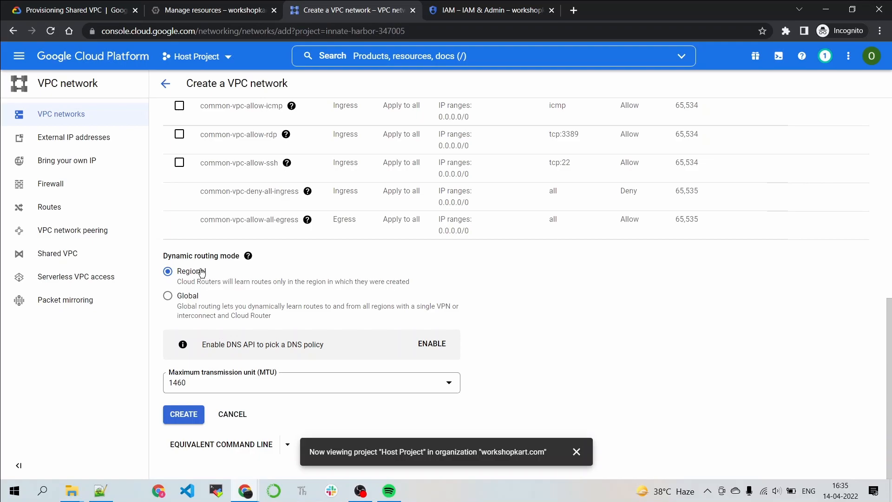
pyautogui.click(181, 423)
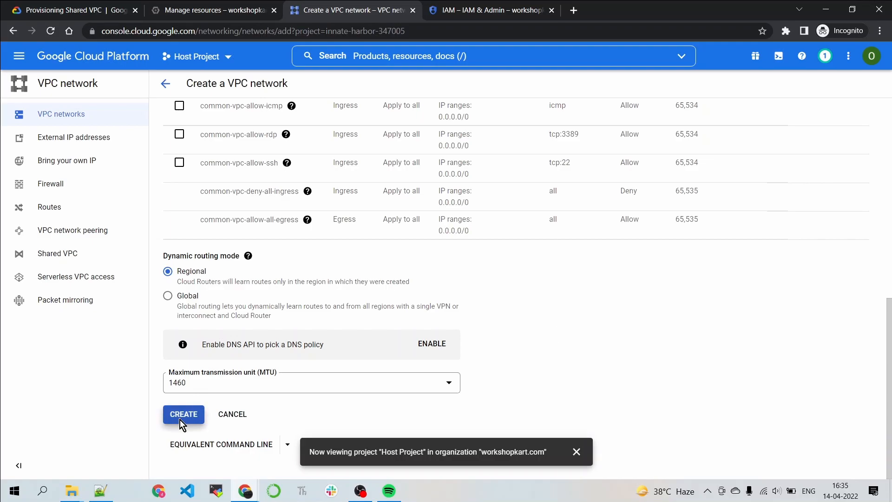
pyautogui.click(180, 416)
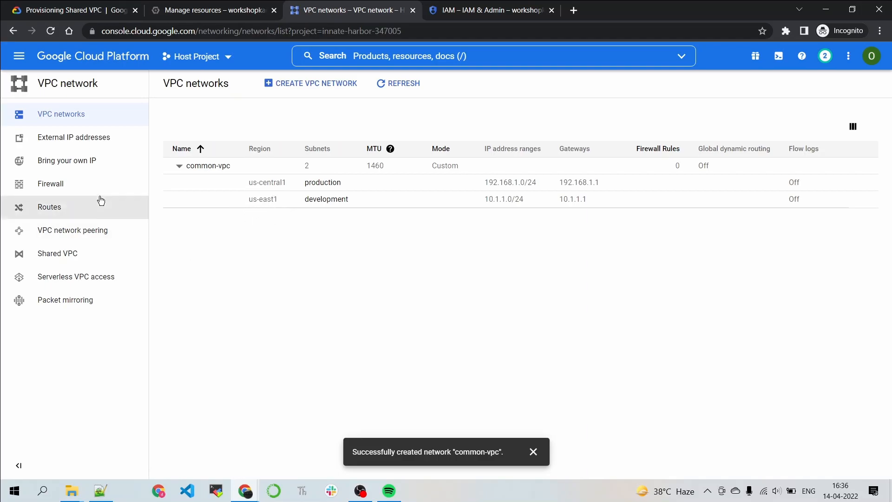
# Step: Start a new firewall rule in Host Project named allow-icmp--ssh and assign it to the common-vpc network
pyautogui.click(84, 187)
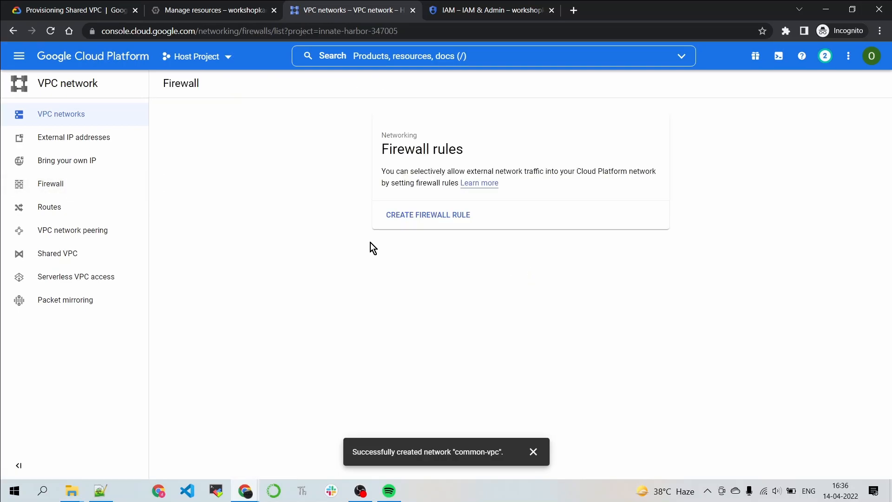
pyautogui.click(431, 218)
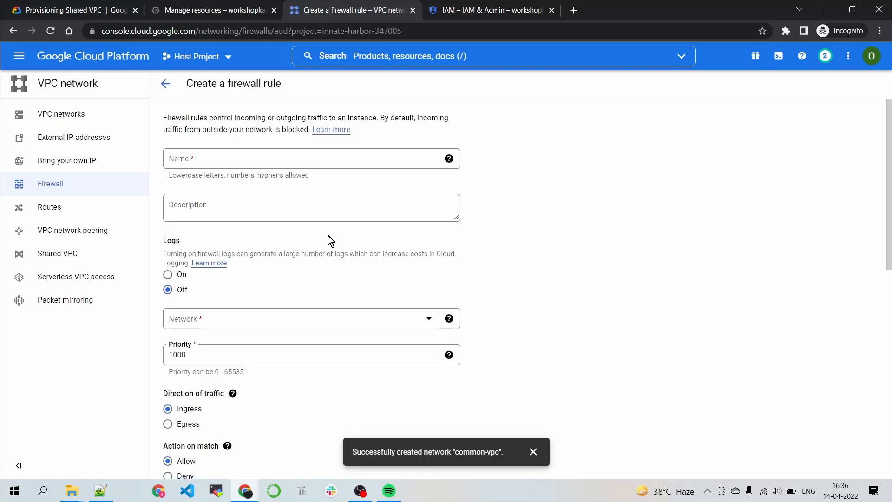
pyautogui.click(229, 158)
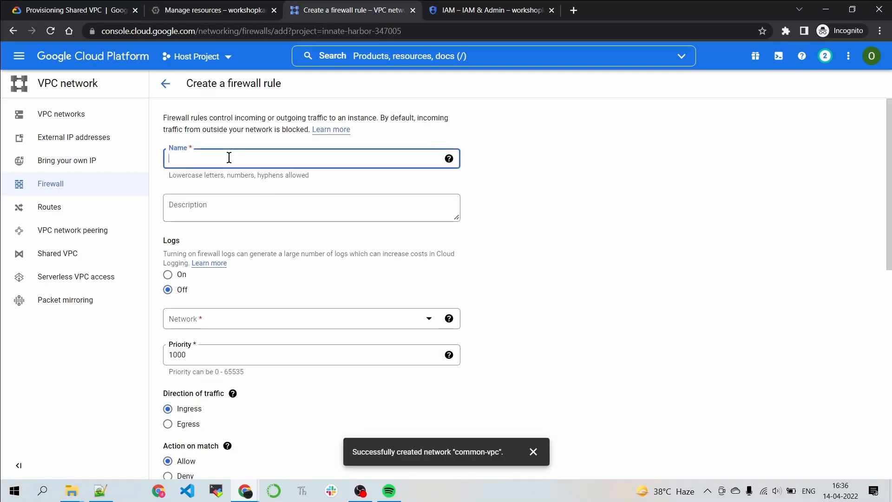
pyautogui.write('allow-')
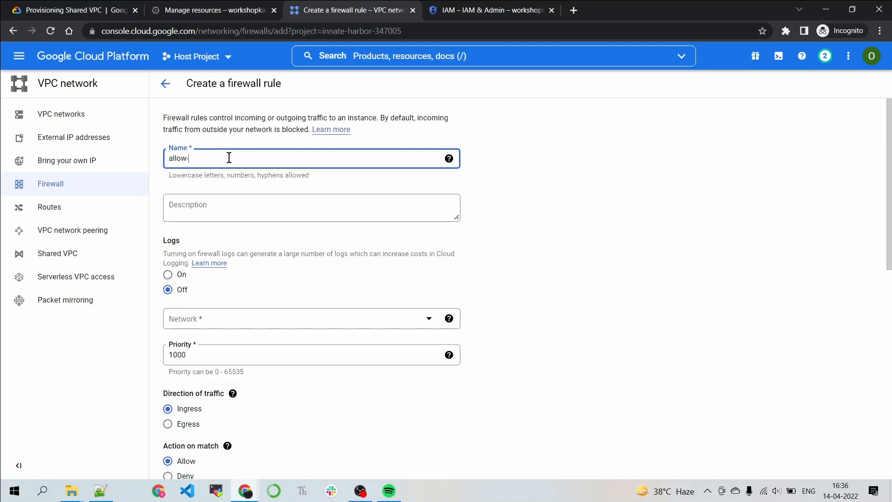
pyautogui.write('icmp--ssh')
pyautogui.scroll(-3, 238, 261)
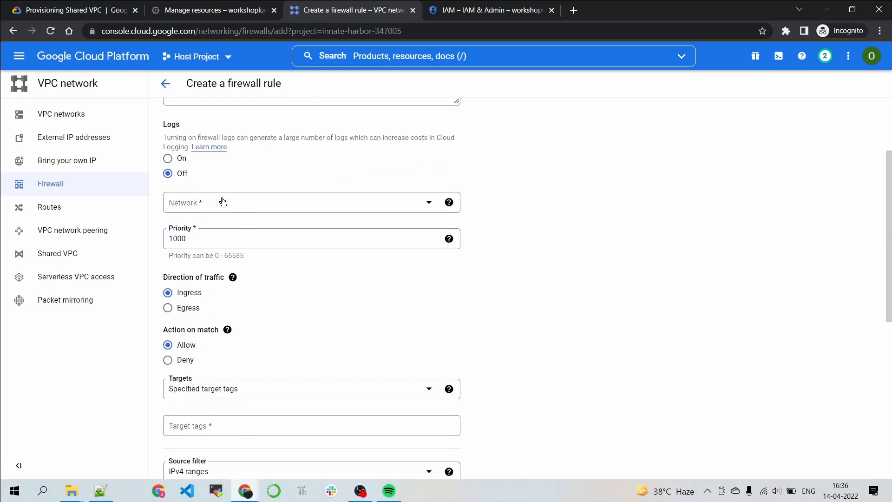
pyautogui.click(222, 201)
pyautogui.click(217, 243)
# Step: Add production and development as the firewall rule's target tags
pyautogui.scroll(-1, 298, 332)
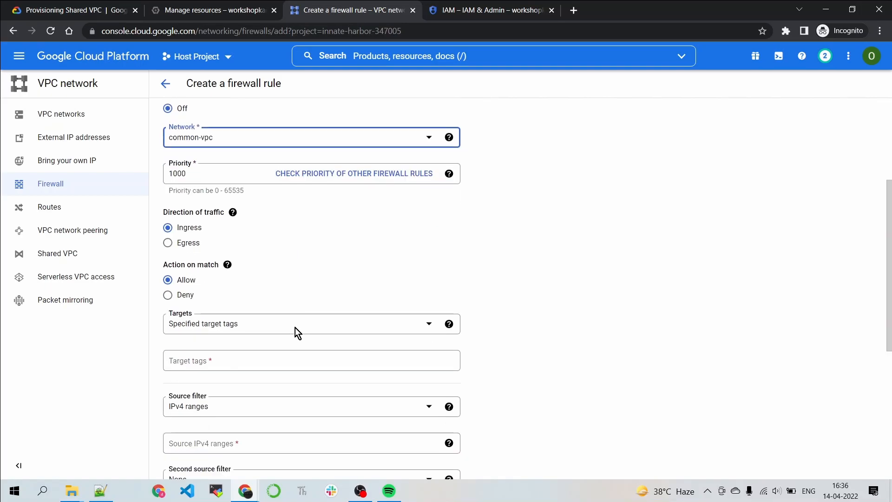
pyautogui.scroll(-2, 297, 328)
pyautogui.click(209, 311)
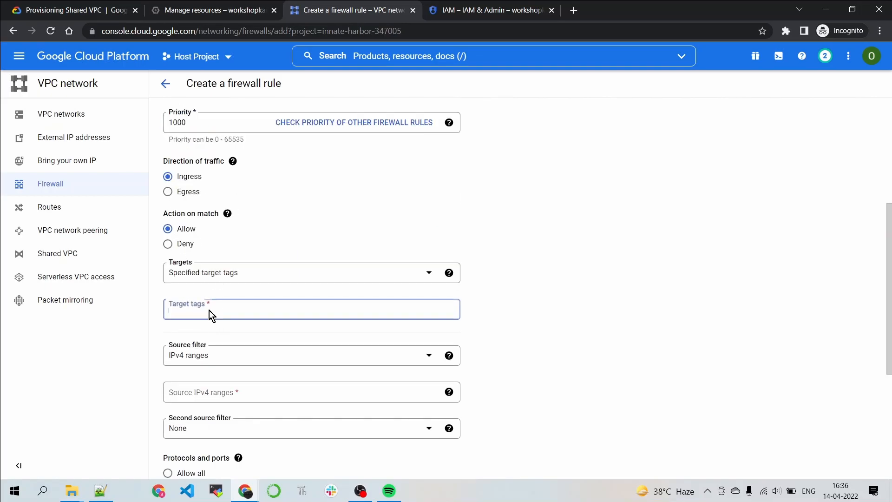
pyautogui.write('production')
pyautogui.press('Return')
pyautogui.write('development')
pyautogui.press('Return')
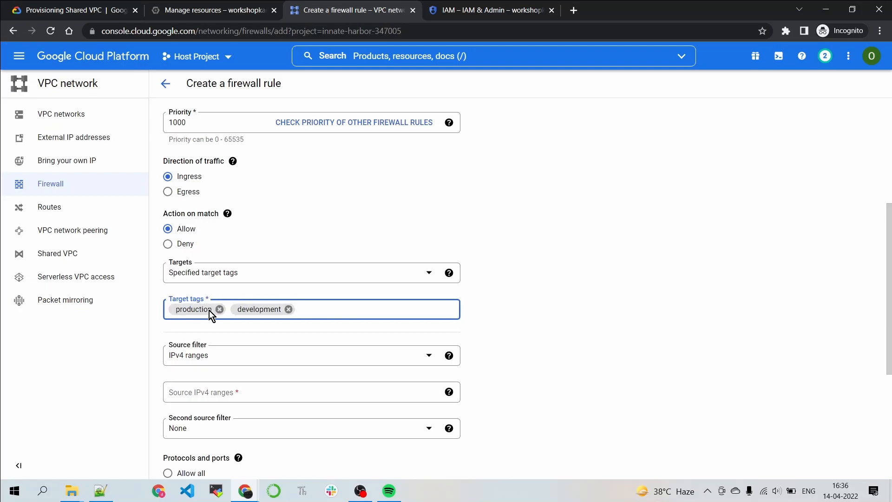
# Step: Set the firewall rule's source IPv4 range to 0.0.0.0/0
pyautogui.scroll(-3, 209, 311)
pyautogui.click(197, 274)
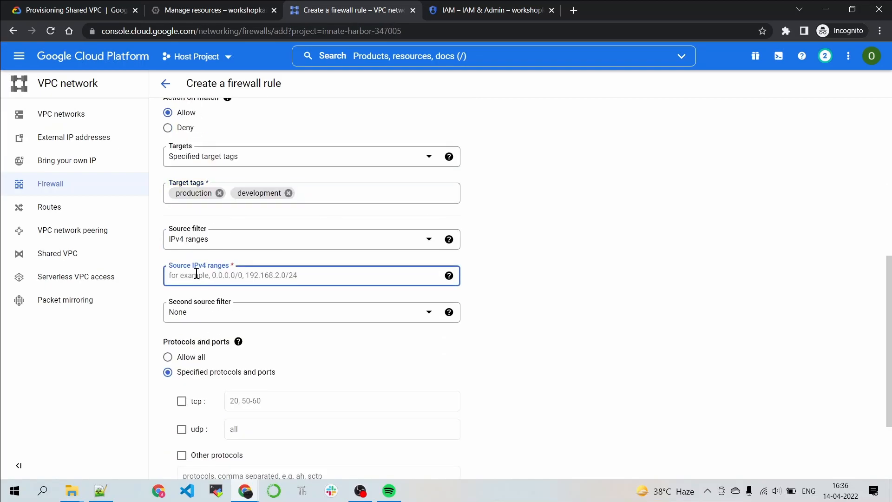
pyautogui.write('0.0.0.0/0')
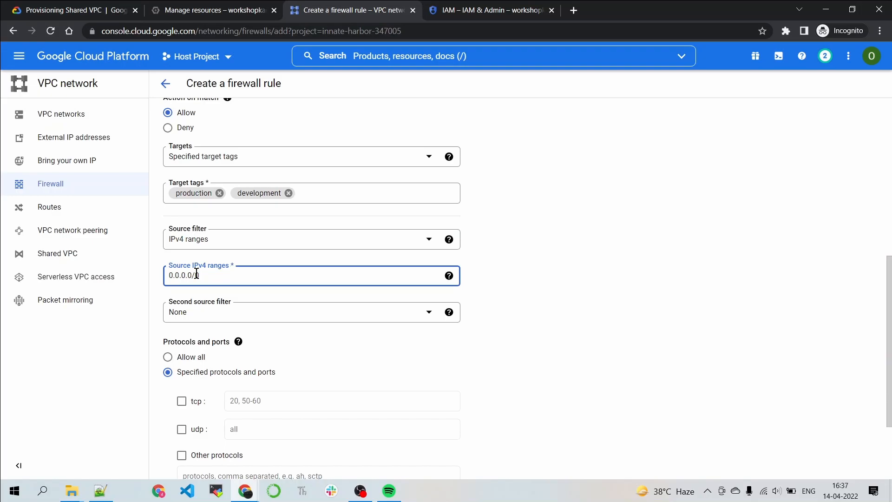
# Step: Allow tcp port 22 and the icmp protocol in the firewall rule, and create the rule
pyautogui.scroll(-3, 208, 292)
pyautogui.click(182, 286)
pyautogui.write('22')
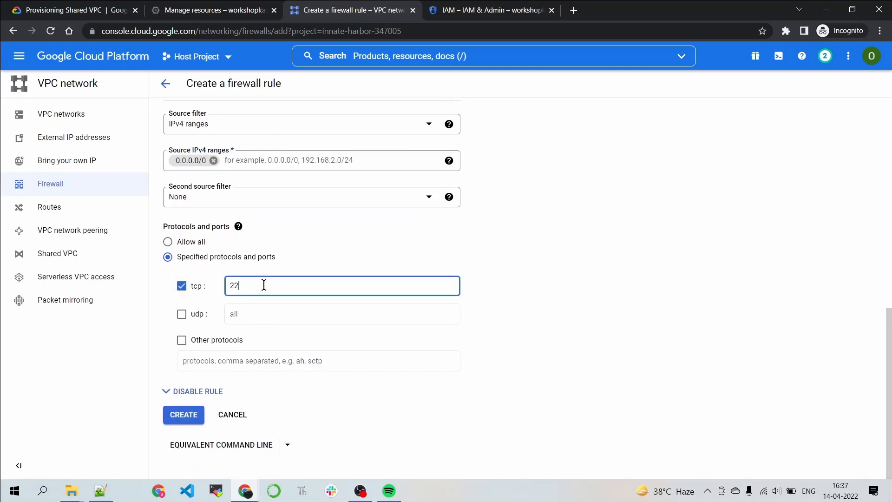
pyautogui.click(182, 341)
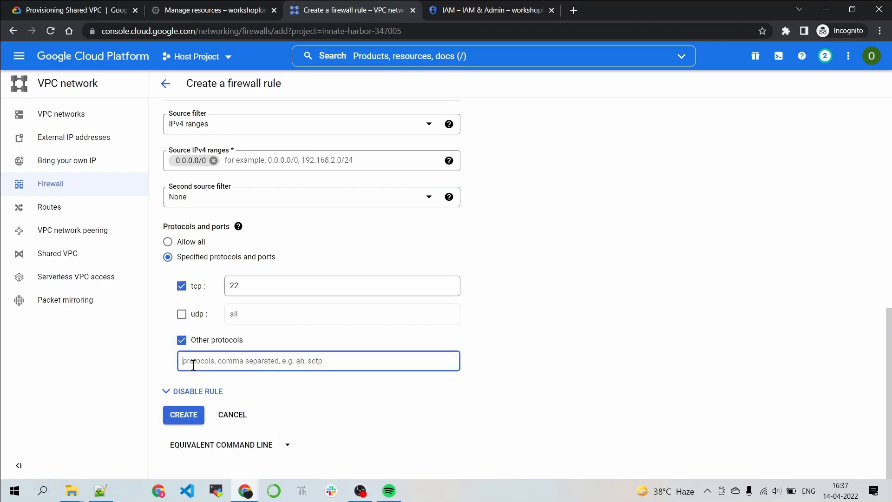
pyautogui.write('icmp')
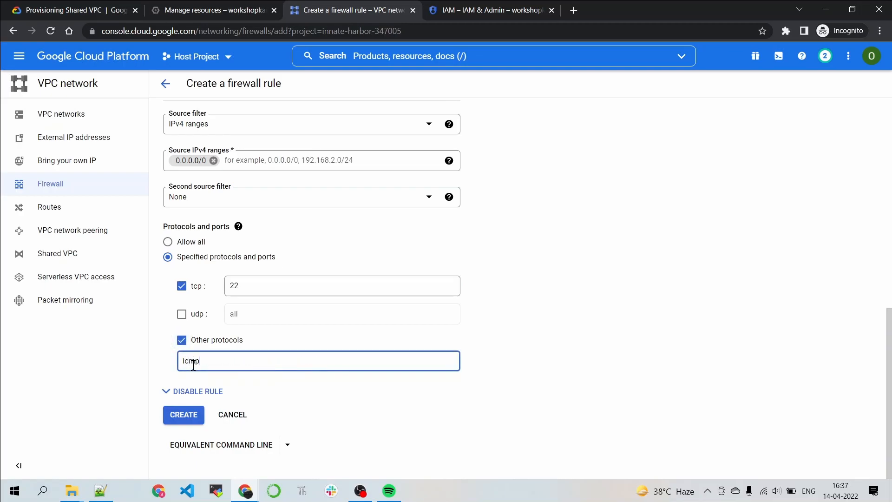
pyautogui.click(185, 421)
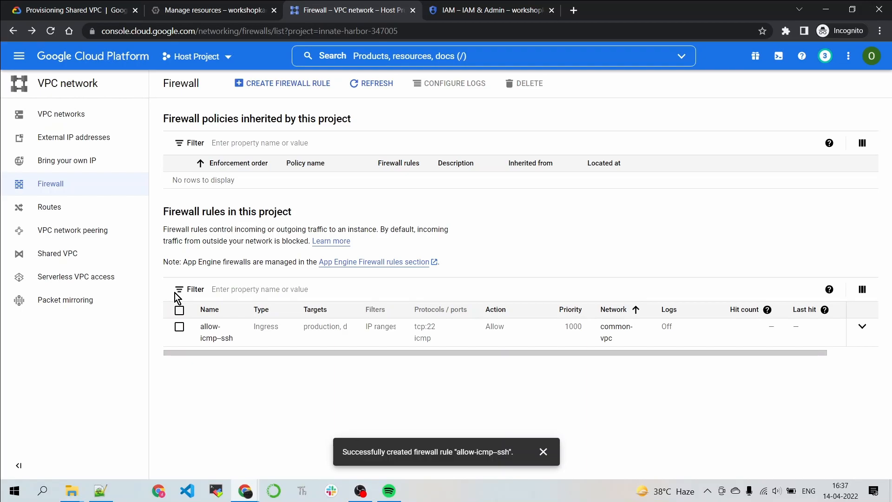
# Step: Start the Shared VPC setup, check the project ID in the project list and enable Host Project as the host
pyautogui.click(82, 262)
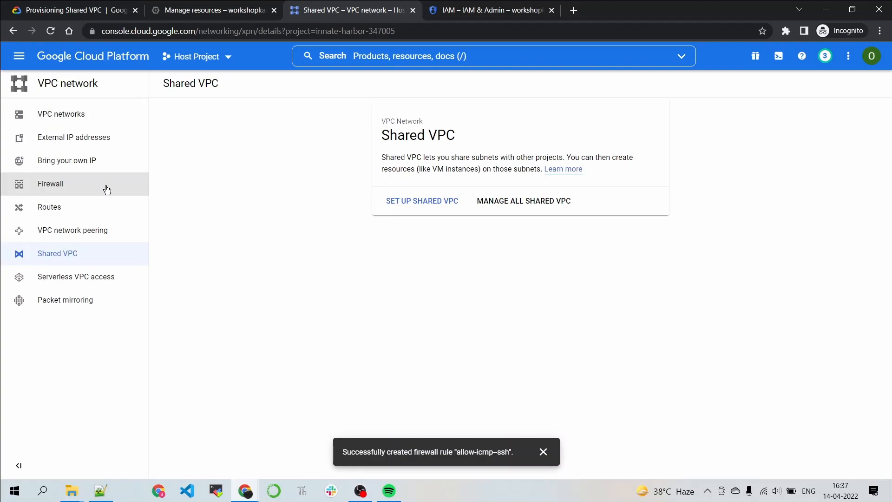
pyautogui.click(409, 205)
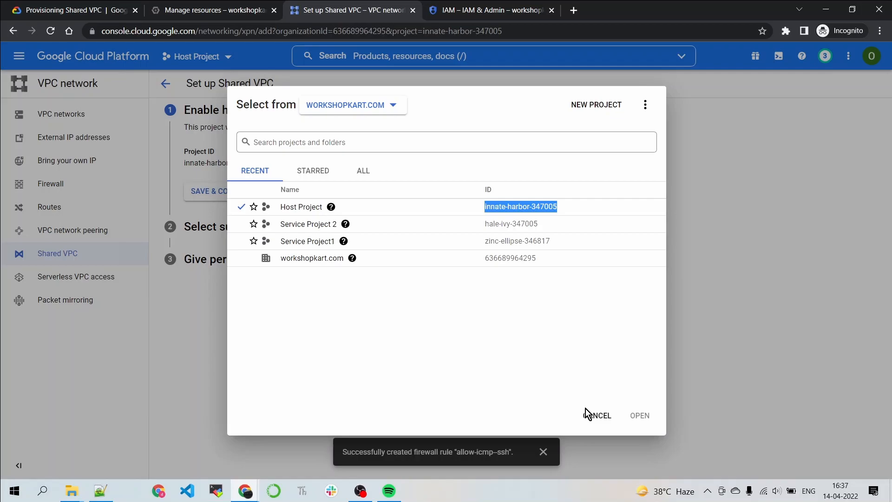
pyautogui.click(586, 411)
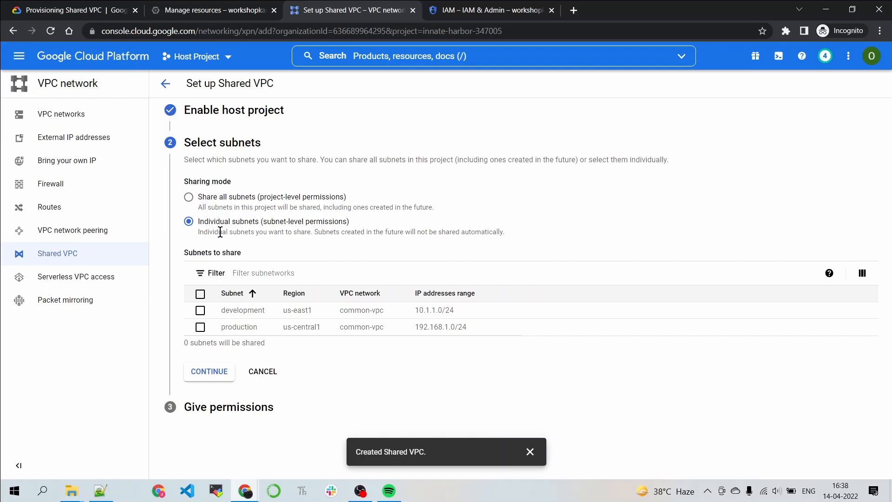
# Step: Share the development and production subnets individually and save the Shared VPC setup without attaching any service projects
pyautogui.click(201, 294)
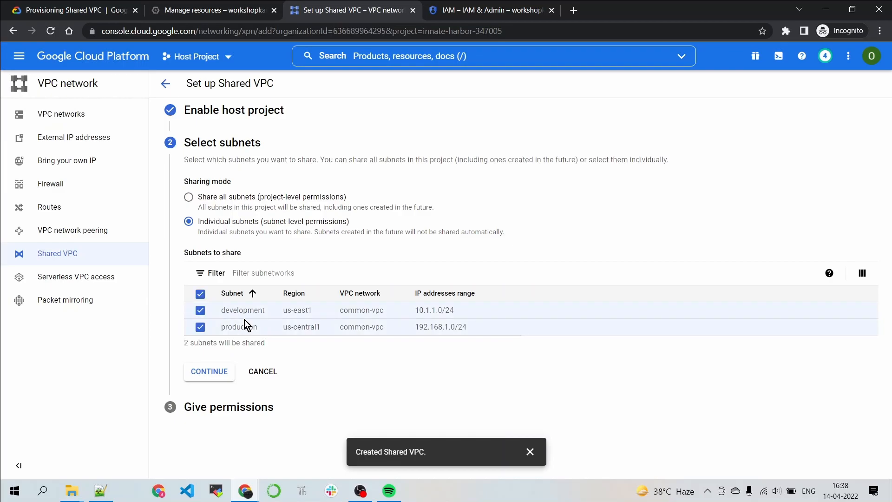
pyautogui.click(217, 373)
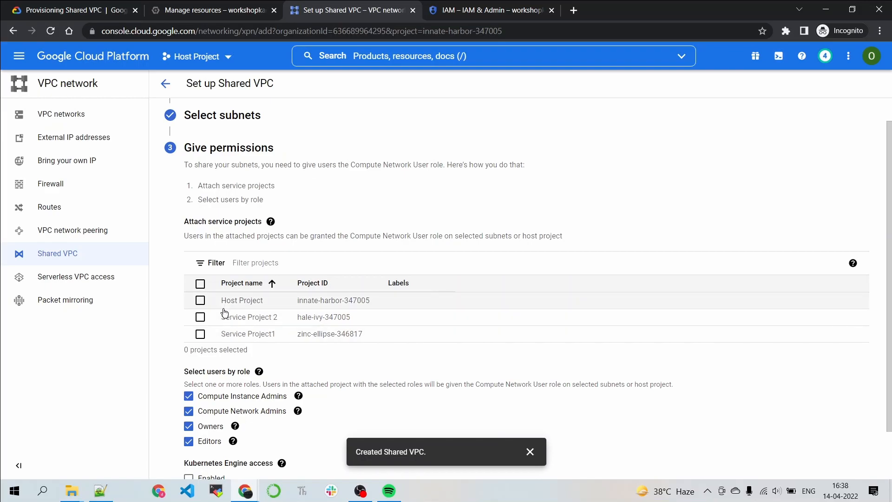
pyautogui.scroll(-2, 263, 324)
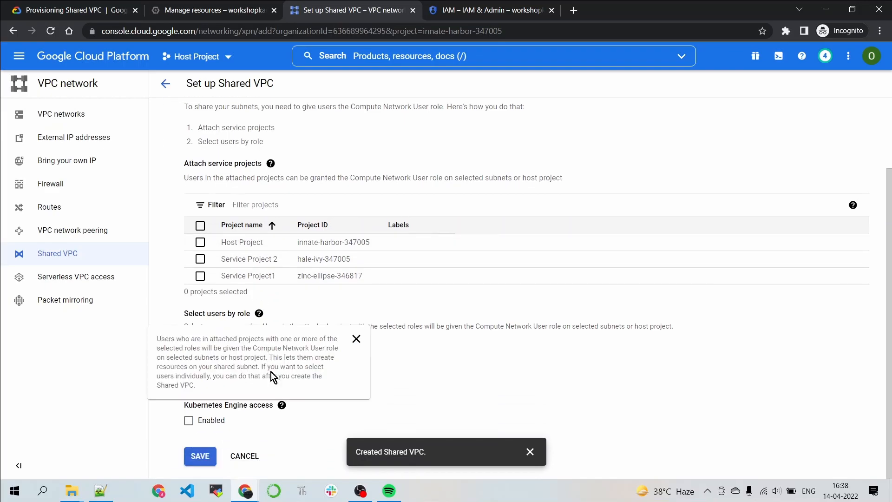
pyautogui.click(198, 457)
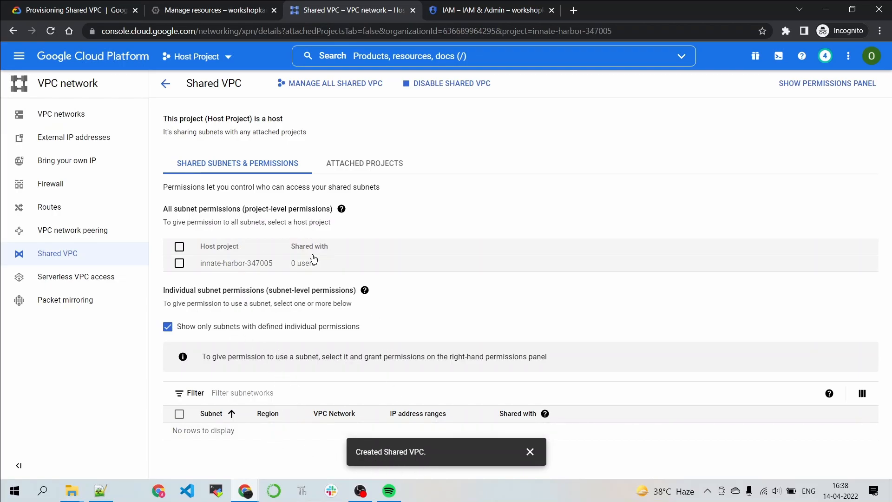
# Step: Start attaching projects to the host project and select Service Project 2 and Service Project1
pyautogui.click(383, 163)
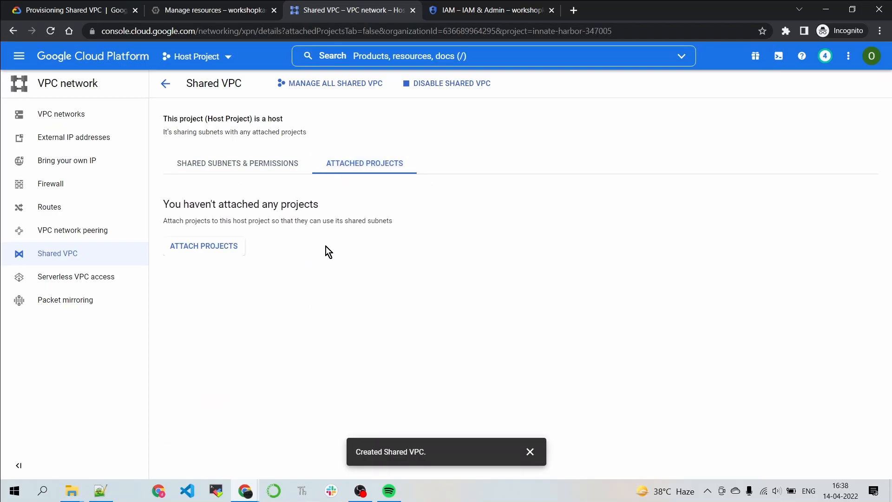
pyautogui.click(205, 251)
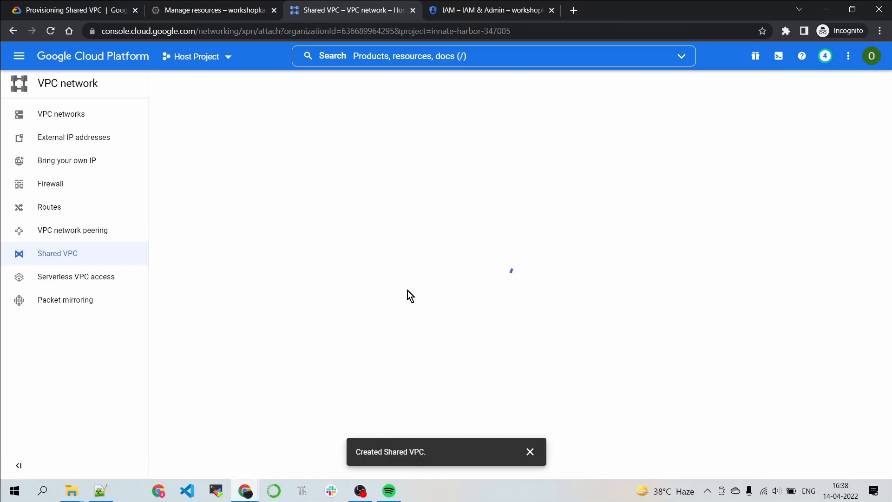
pyautogui.click(179, 197)
pyautogui.click(180, 214)
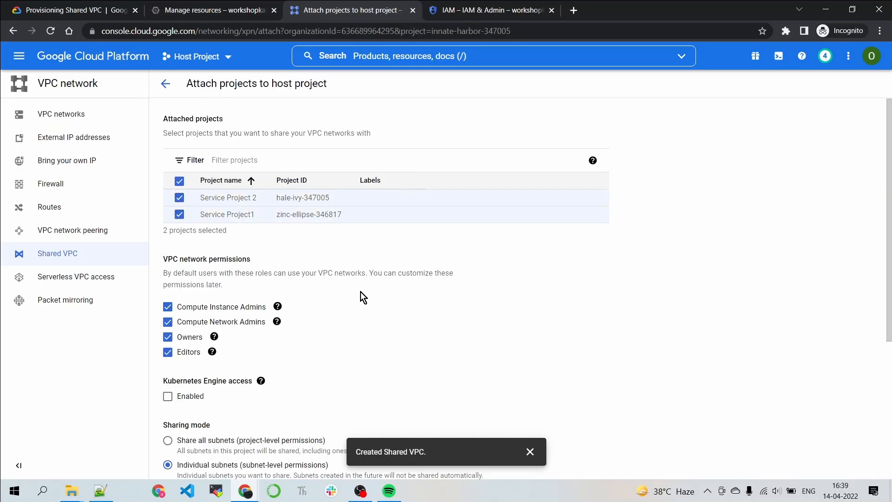
# Step: Select the development and production subnets of common-vpc for sharing with the chosen service projects
pyautogui.scroll(-5, 333, 298)
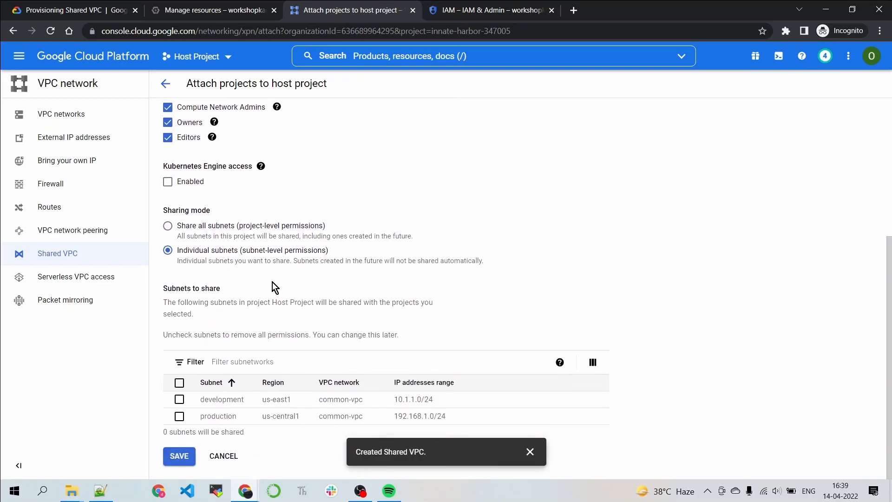
pyautogui.click(179, 399)
pyautogui.click(180, 415)
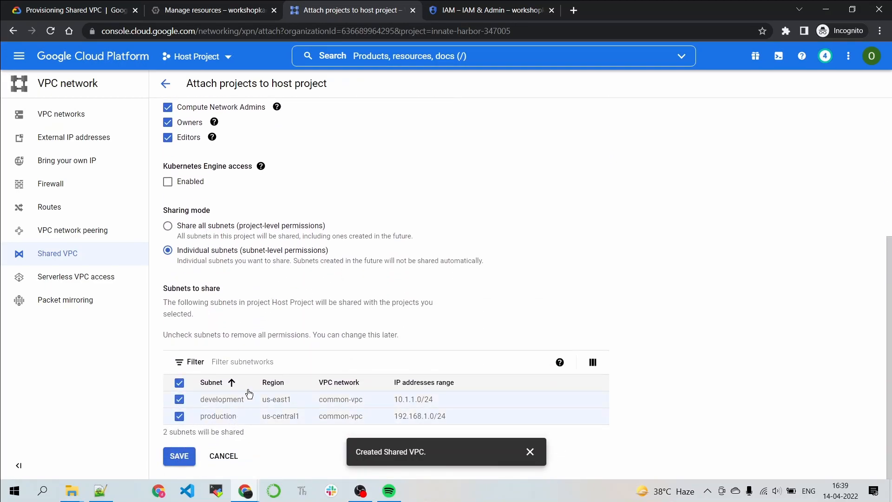
# Step: Save the attachment of Service Project 2 and Service Project1 to the host project
pyautogui.click(180, 456)
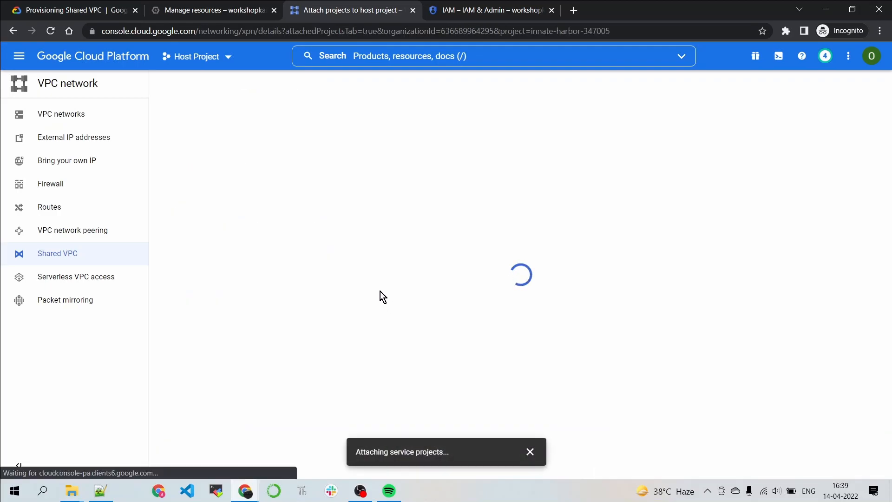
# Step: Open the Shared VPC overview documentation and examine the example diagram under Basic concepts
pyautogui.click(94, 6)
pyautogui.click(272, 290)
pyautogui.scroll(-9, 312, 291)
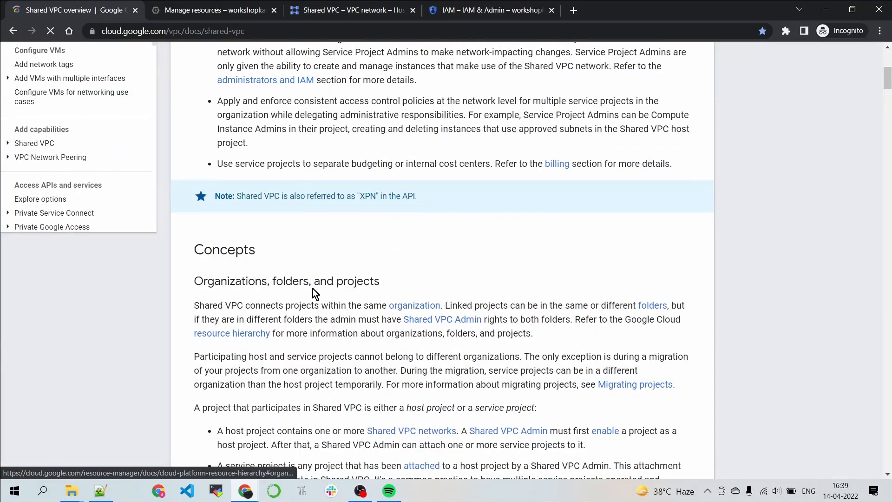
pyautogui.scroll(-20, 319, 309)
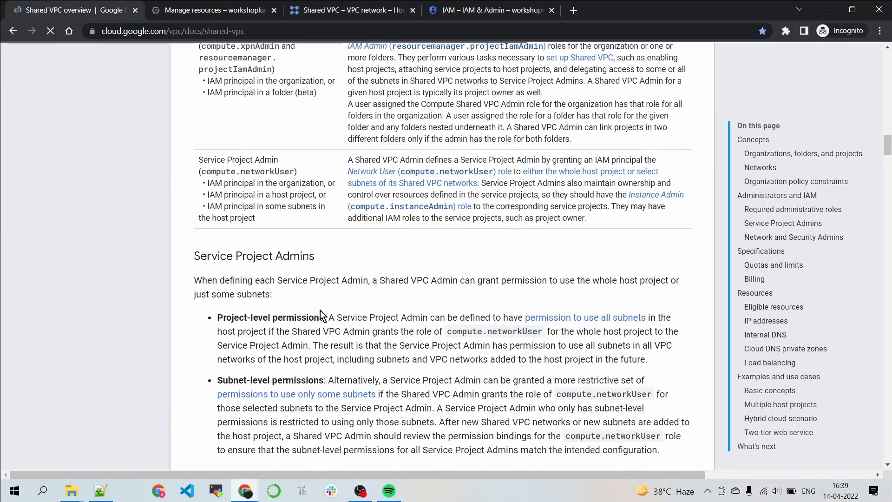
pyautogui.scroll(-20, 320, 309)
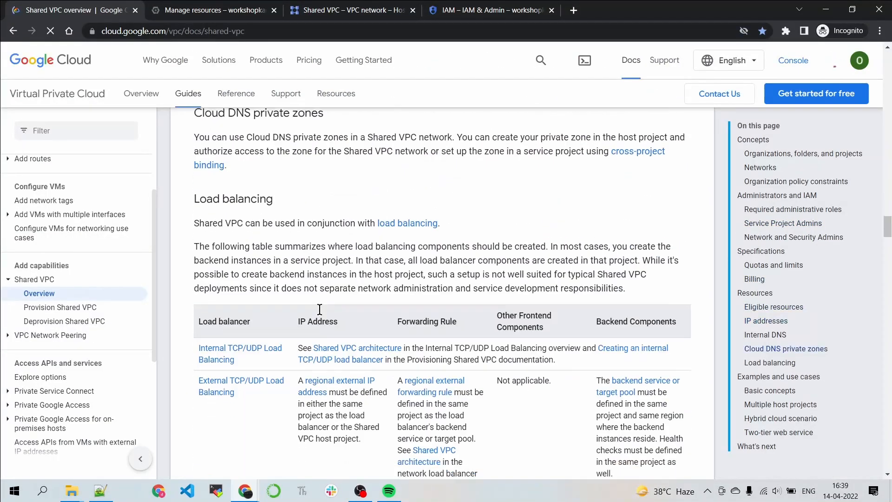
pyautogui.scroll(-7, 319, 309)
pyautogui.scroll(5, 325, 326)
pyautogui.scroll(-3, 328, 338)
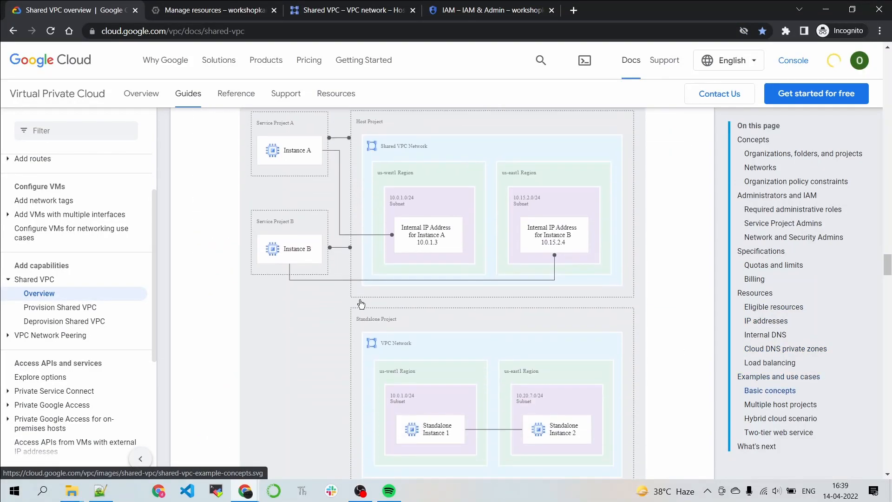
pyautogui.click(328, 337)
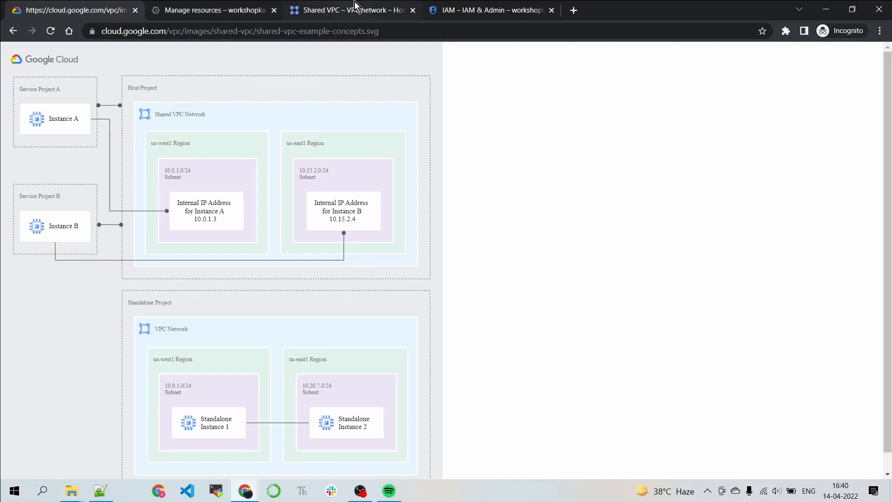
# Step: Return to the Shared VPC page of Host Project and switch the active project to Service Project1
pyautogui.click(320, 9)
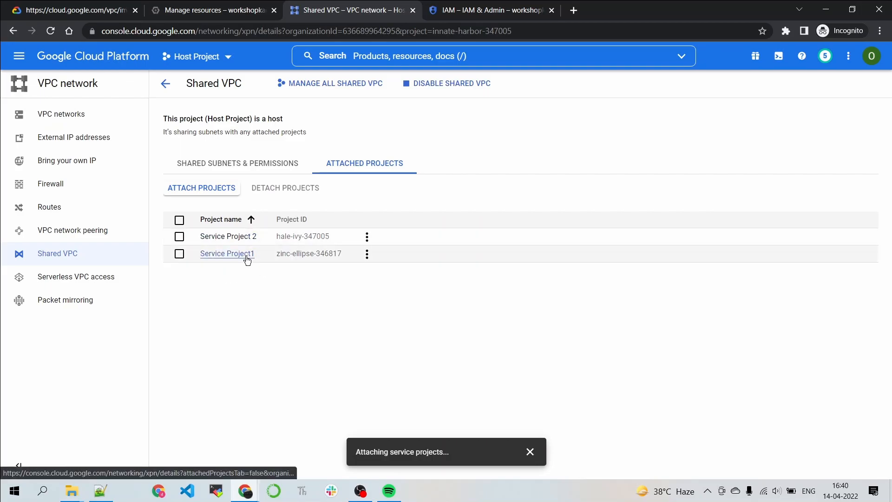
pyautogui.click(229, 56)
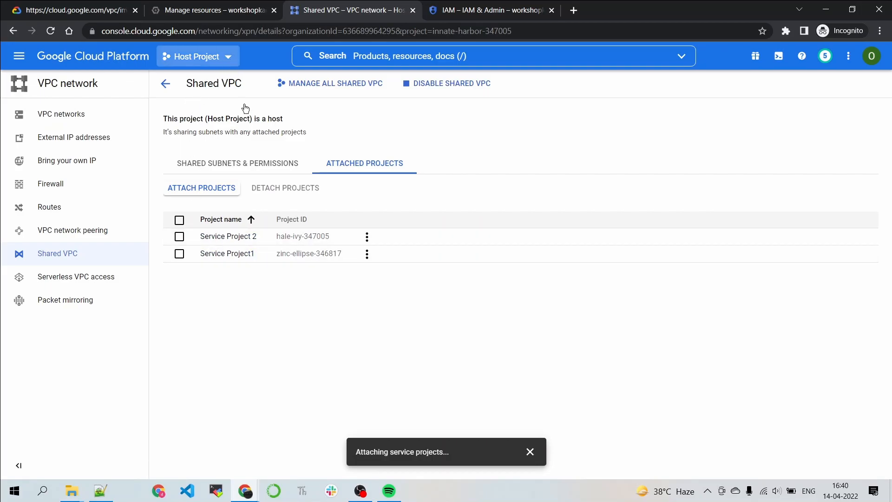
pyautogui.click(312, 242)
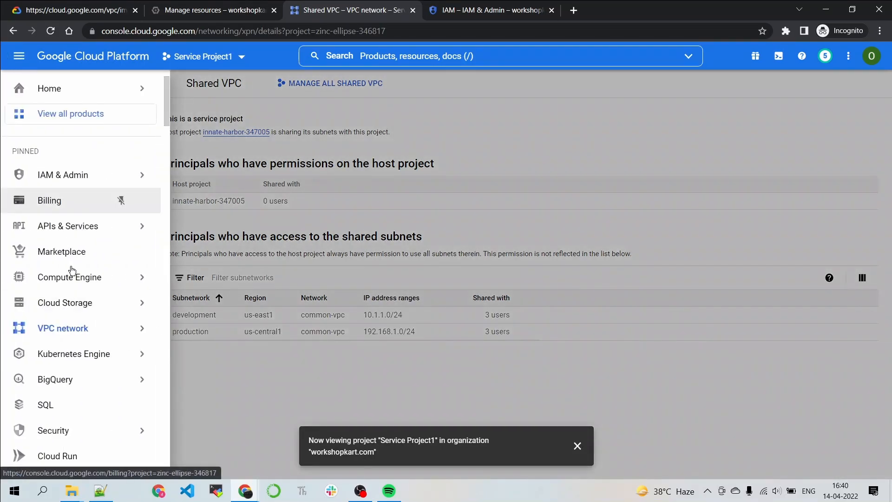
# Step: Start creating a Compute Engine VM instance in Service Project1 and name it sp1-instance-1
pyautogui.click(64, 280)
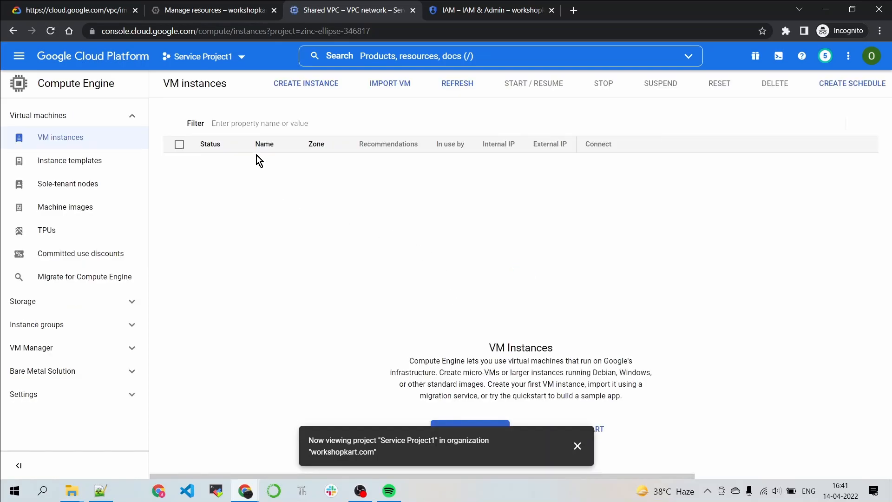
pyautogui.click(310, 91)
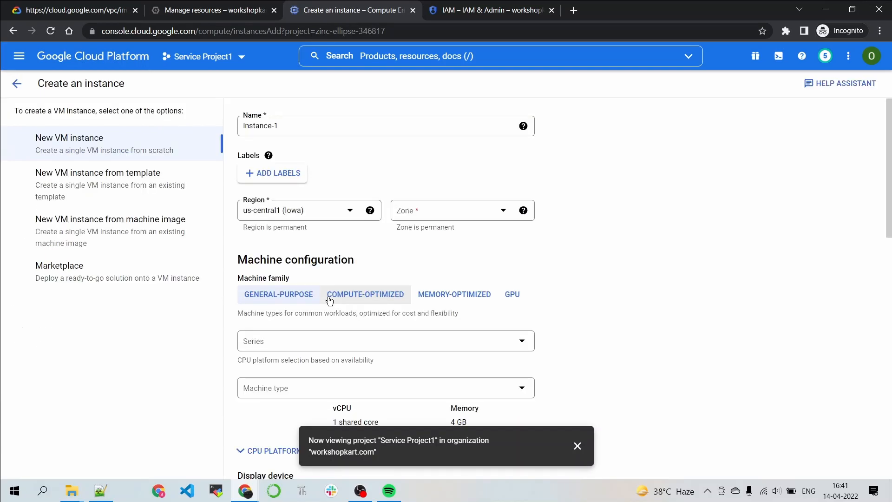
pyautogui.click(296, 126)
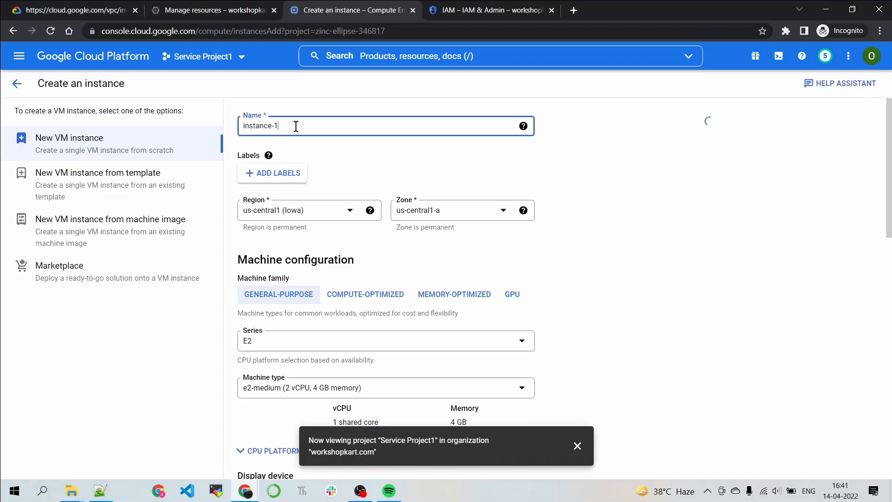
pyautogui.write('sp1-')
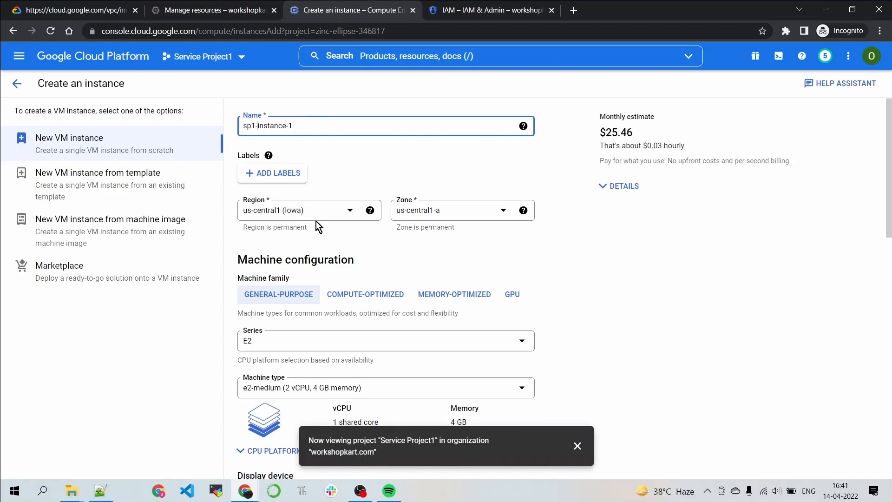
# Step: Set the instance's machine series to N1 and its machine type to f1-micro
pyautogui.scroll(-2, 328, 223)
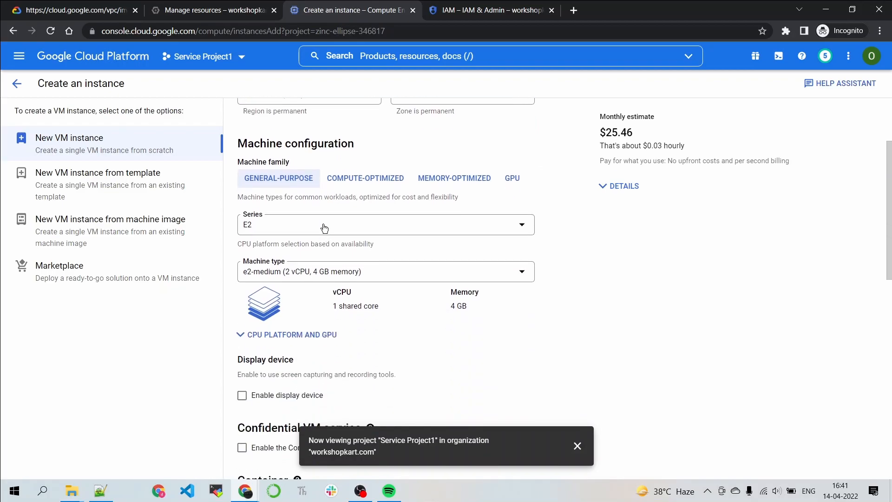
pyautogui.click(318, 226)
pyautogui.scroll(-1, 330, 320)
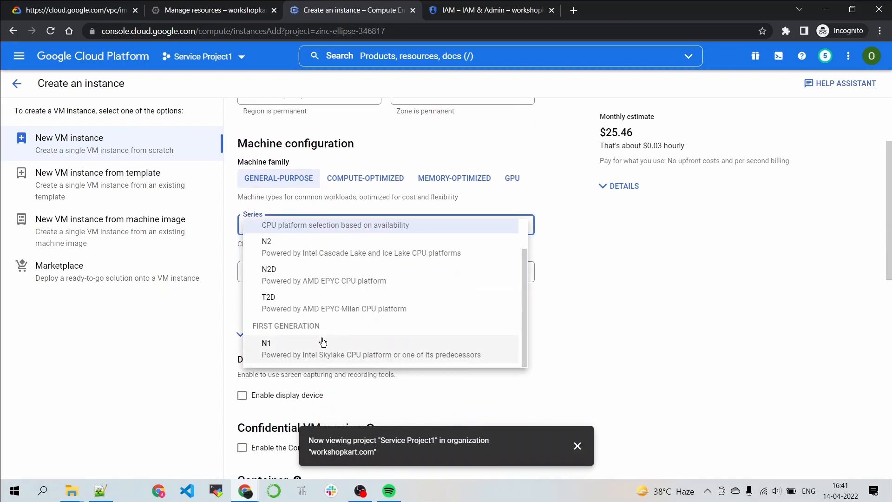
pyautogui.click(323, 343)
pyautogui.click(316, 279)
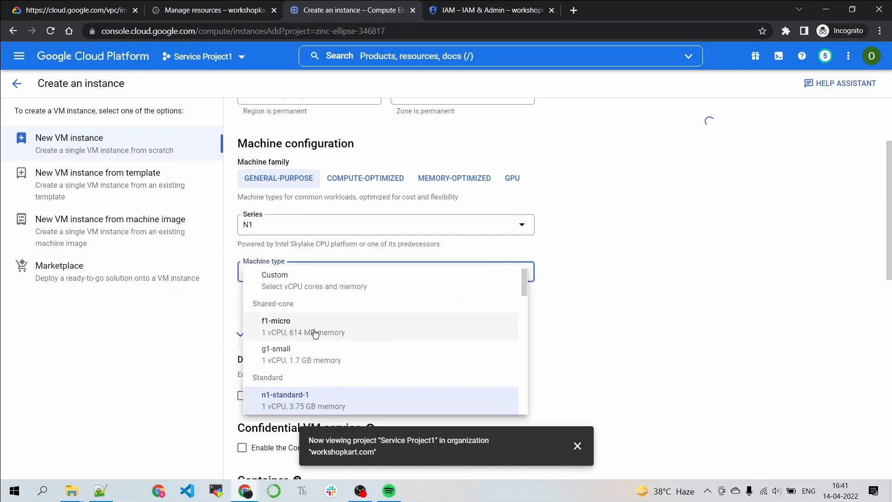
pyautogui.click(320, 321)
# Step: Expand the instance's advanced networking settings and open its default network interface for editing
pyautogui.scroll(-3, 377, 284)
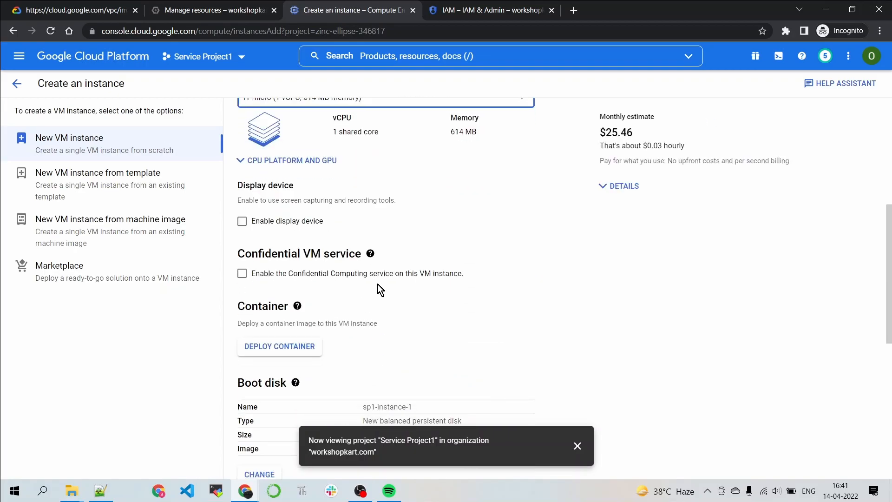
pyautogui.scroll(2, 379, 284)
pyautogui.scroll(-2, 343, 286)
pyautogui.scroll(-6, 369, 274)
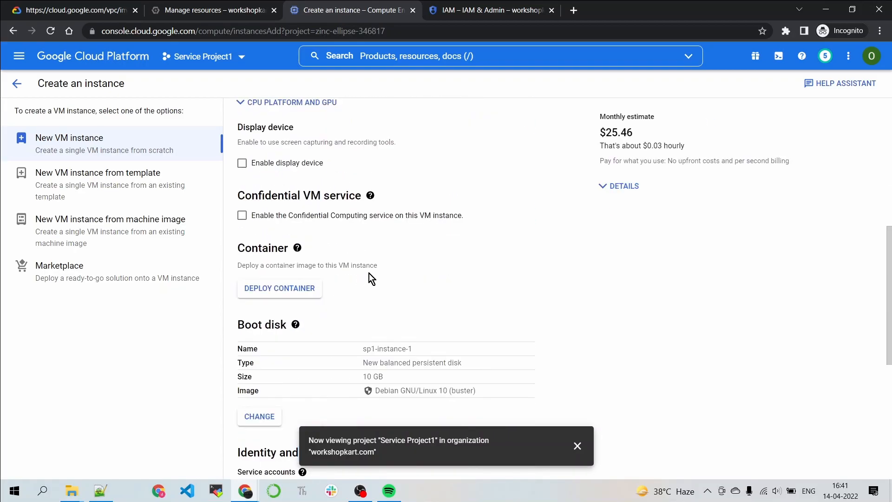
pyautogui.scroll(-2, 322, 359)
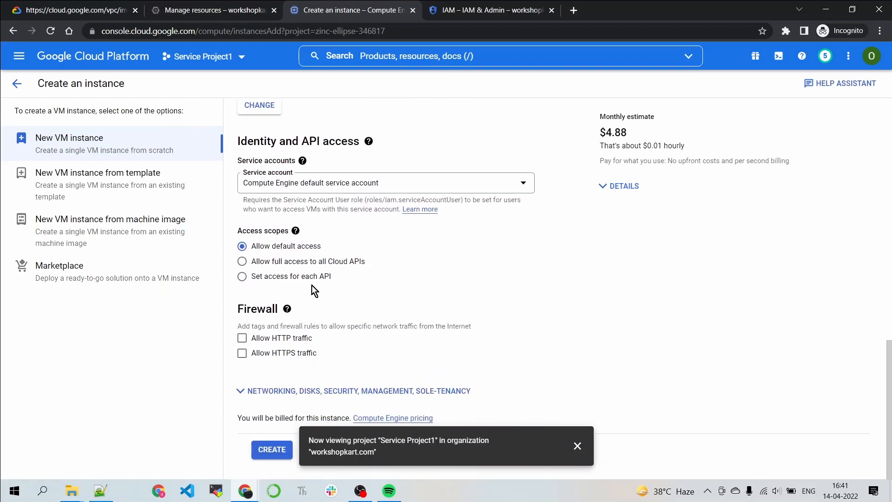
pyautogui.click(325, 391)
pyautogui.scroll(-4, 358, 298)
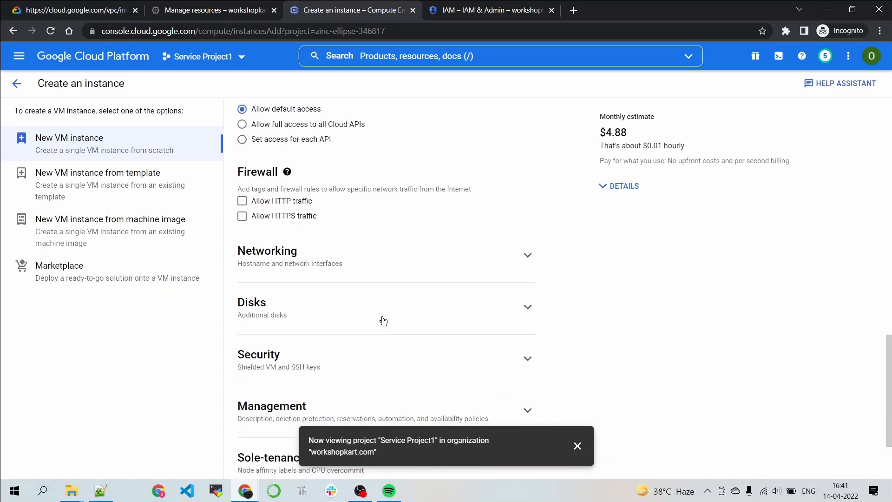
pyautogui.scroll(1, 425, 260)
pyautogui.click(420, 270)
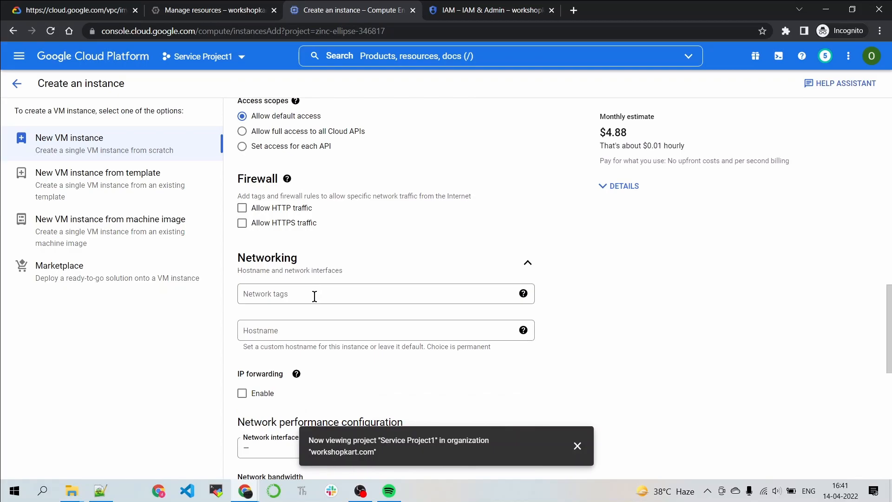
pyautogui.scroll(1, 276, 287)
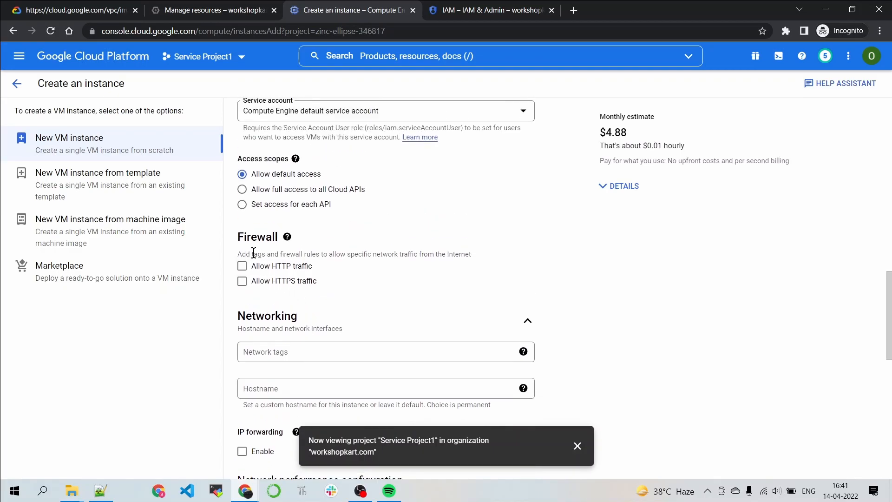
pyautogui.scroll(-3, 271, 272)
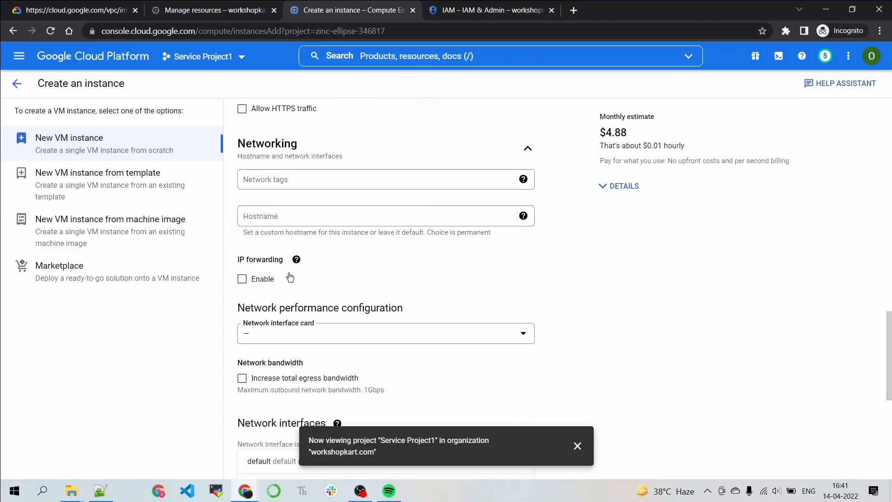
pyautogui.scroll(-5, 326, 302)
pyautogui.click(517, 227)
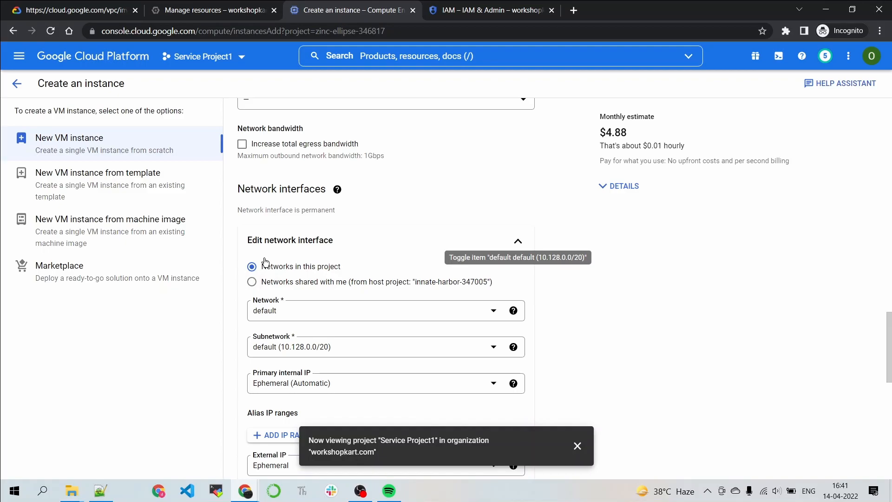
# Step: Try allowing HTTP traffic in the instance's firewall settings, and clear that option again
pyautogui.scroll(5, 263, 260)
pyautogui.click(242, 150)
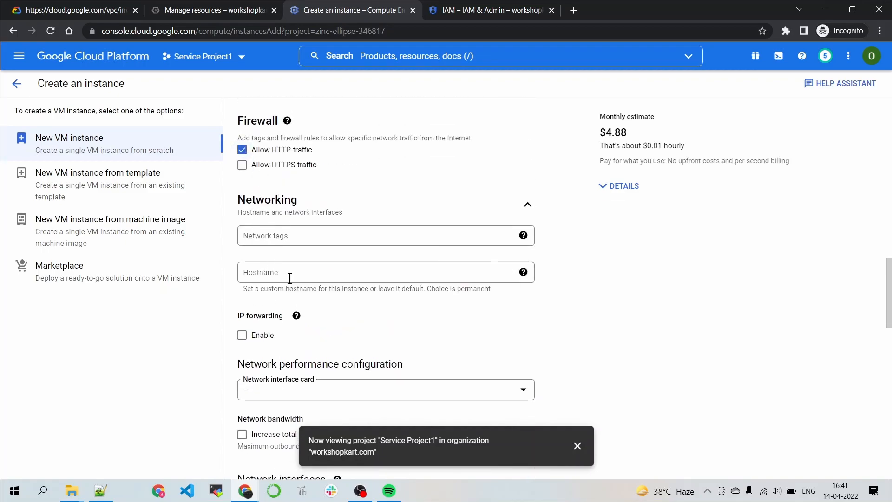
pyautogui.scroll(-7, 288, 279)
pyautogui.scroll(-1, 303, 337)
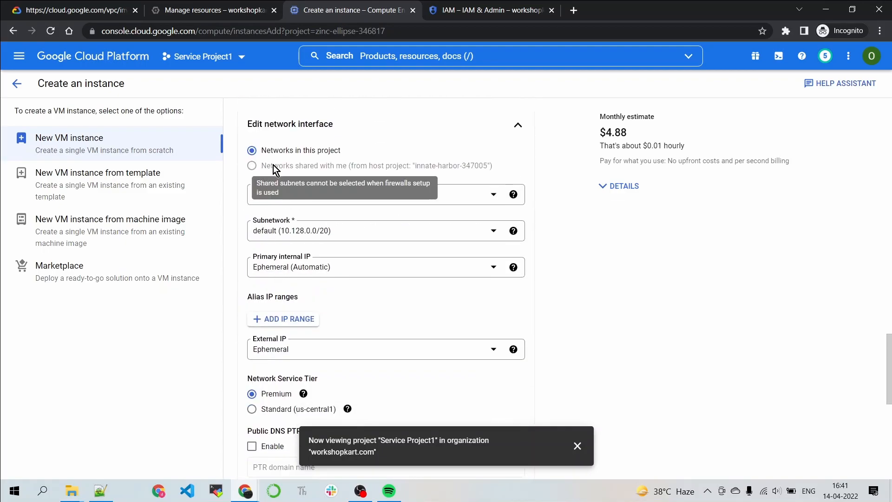
pyautogui.scroll(2, 333, 247)
pyautogui.scroll(4, 333, 247)
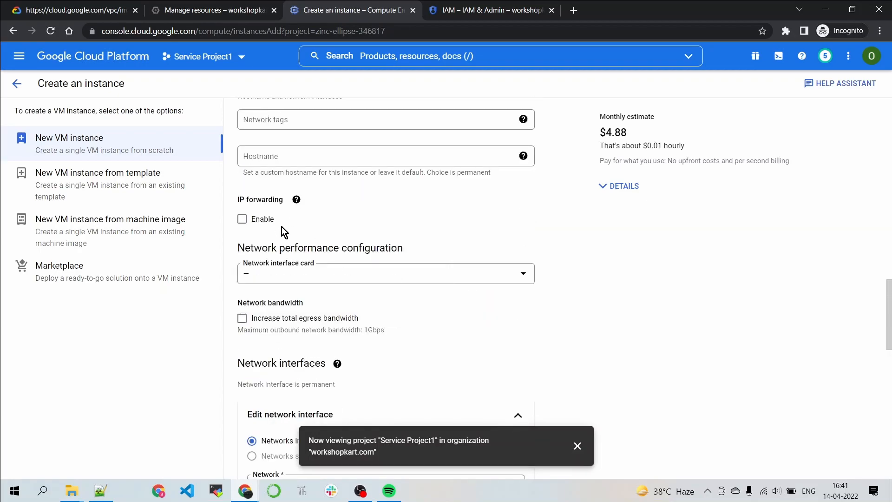
pyautogui.scroll(3, 280, 228)
pyautogui.scroll(-7, 308, 255)
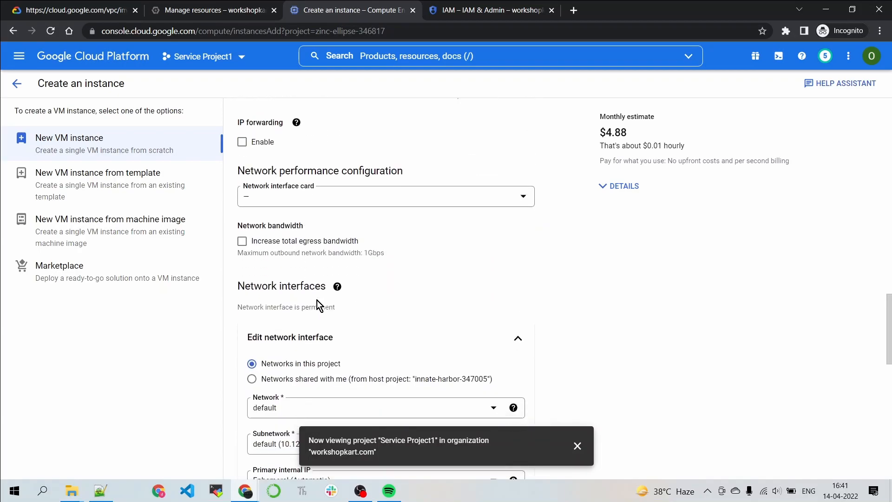
# Step: Set the network interface to use networks shared from the host project and choose the production subnet of common-vpc
pyautogui.click(263, 225)
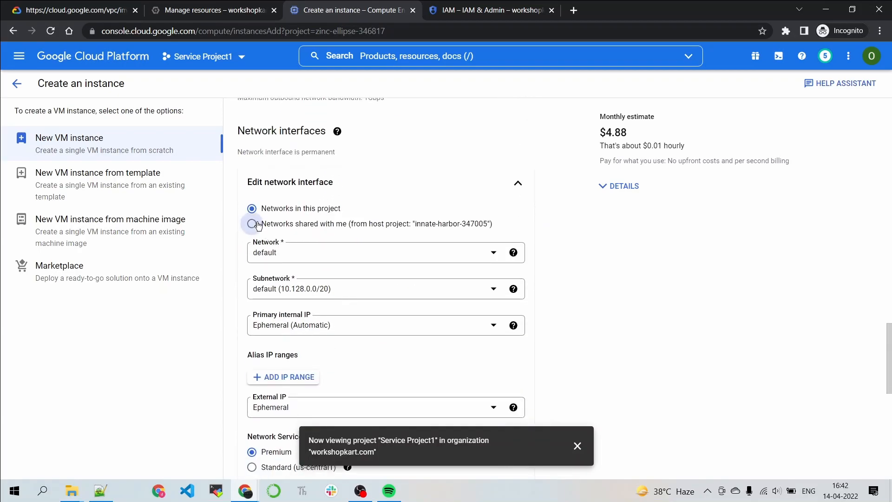
pyautogui.click(372, 257)
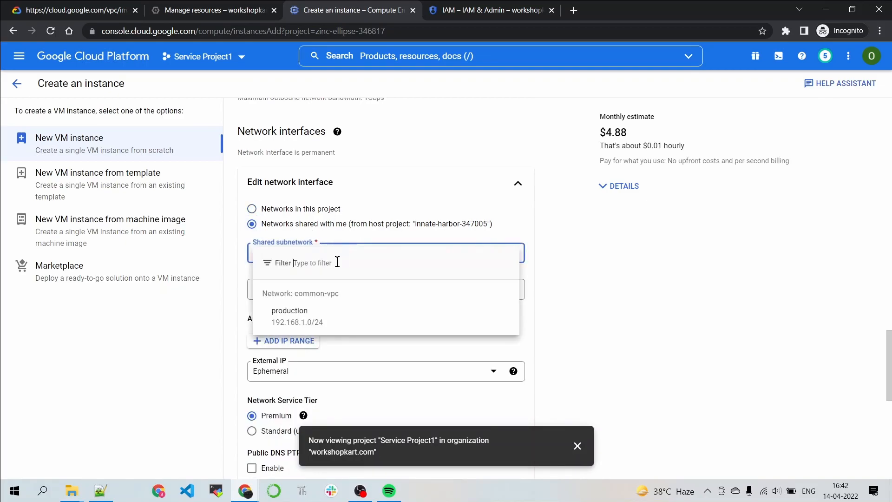
pyautogui.click(313, 321)
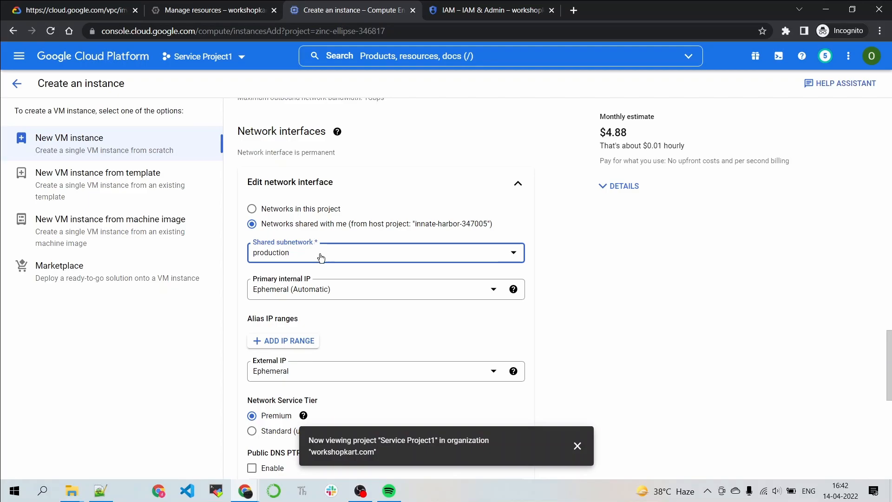
# Step: Enter the network tag production for the instance and review its network interface settings
pyautogui.scroll(-3, 355, 318)
pyautogui.moveTo(355, 318)
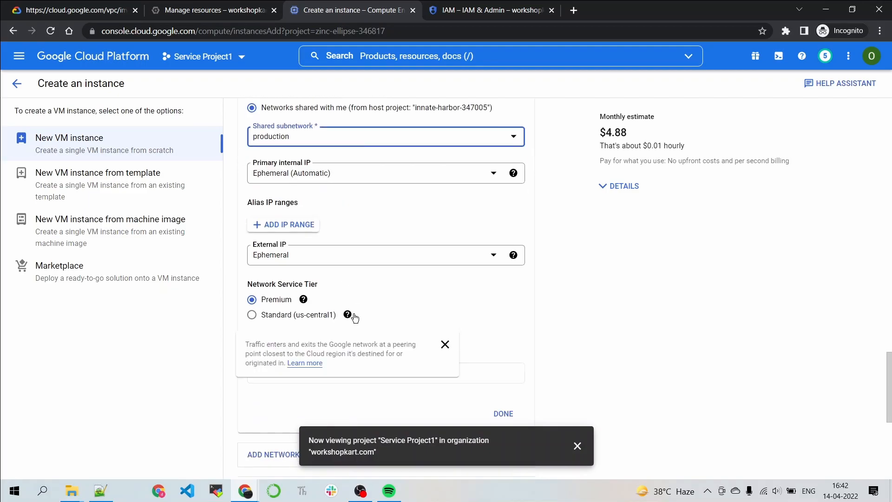
pyautogui.scroll(9, 316, 296)
pyautogui.scroll(3, 307, 288)
pyautogui.click(276, 347)
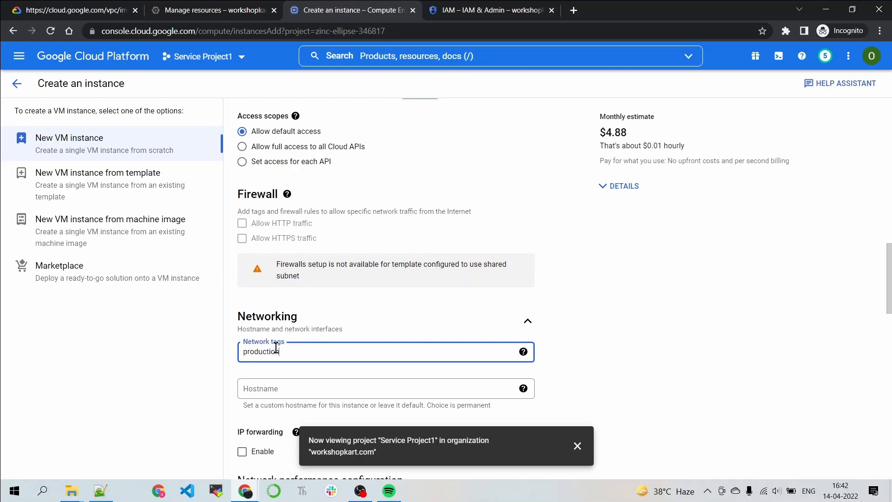
pyautogui.click(412, 312)
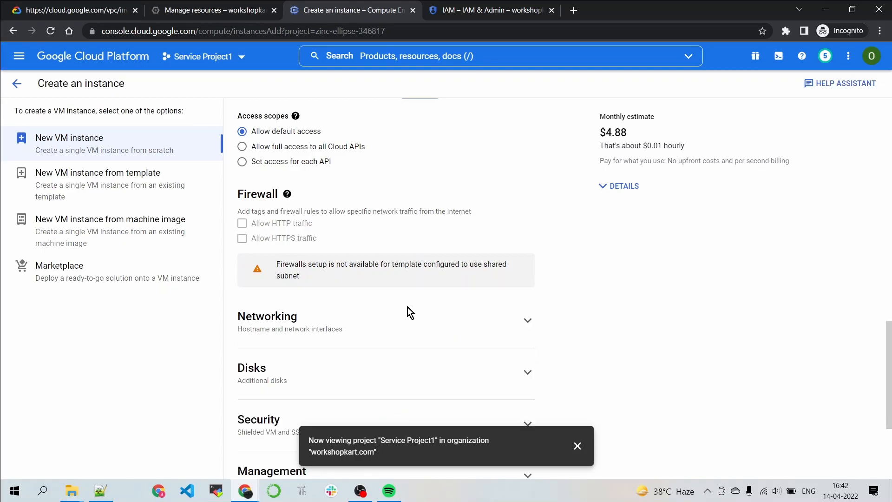
pyautogui.click(363, 317)
pyautogui.scroll(-9, 352, 348)
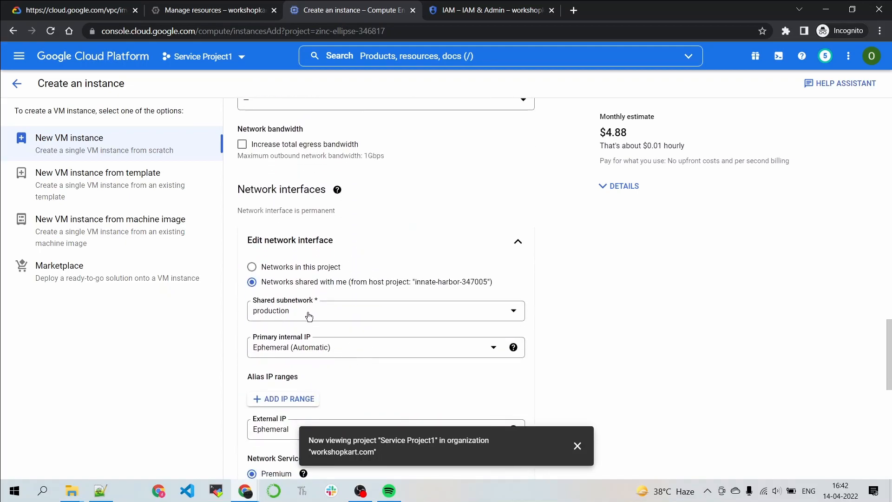
# Step: Review the remaining network interface settings and create the sp1-instance-1 VM in Service Project1
pyautogui.scroll(-4, 307, 323)
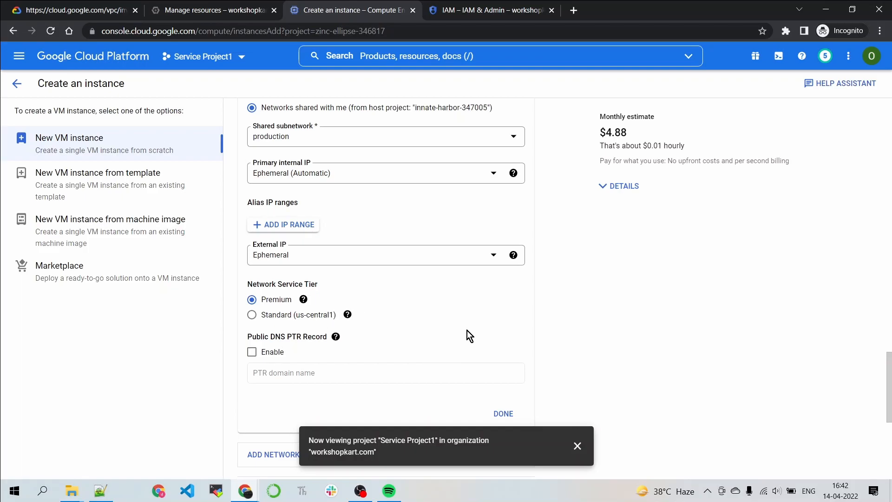
pyautogui.scroll(-1, 574, 392)
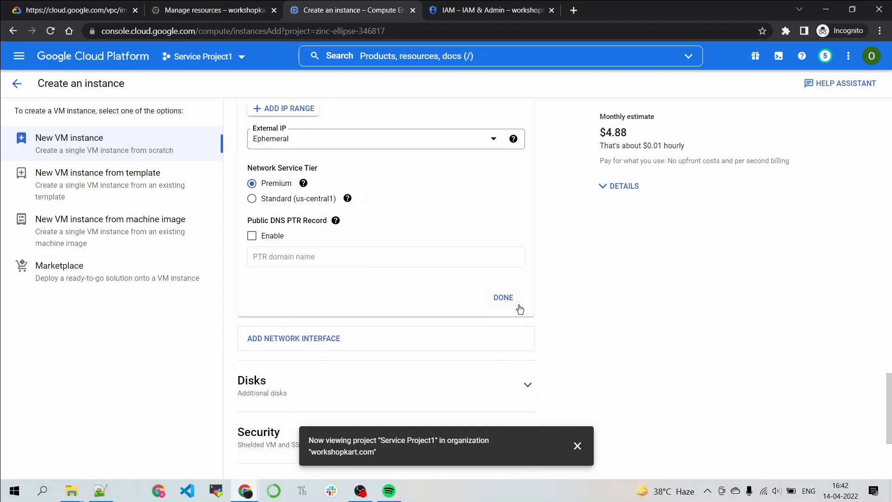
pyautogui.scroll(-4, 414, 351)
pyautogui.click(276, 451)
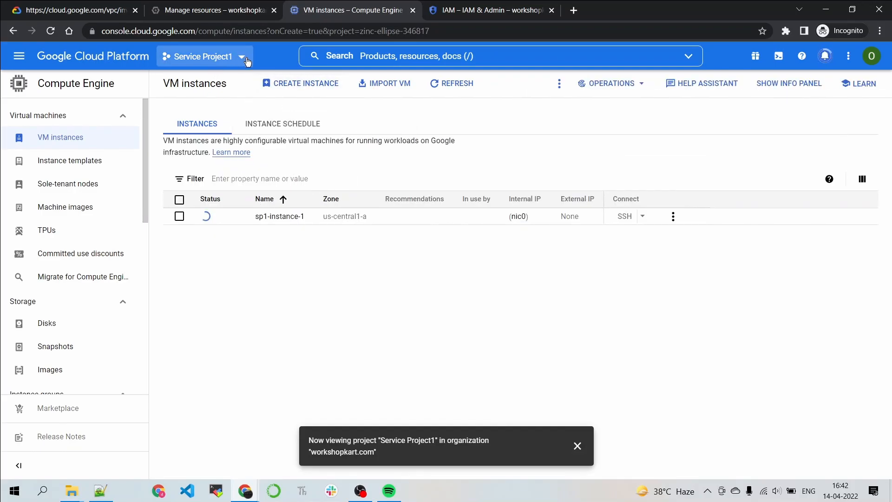
# Step: Duplicate the VM instances page, switch the copy to Service Project 2, and start creating a VM instance there
pyautogui.rightClick(374, 21)
pyautogui.click(409, 99)
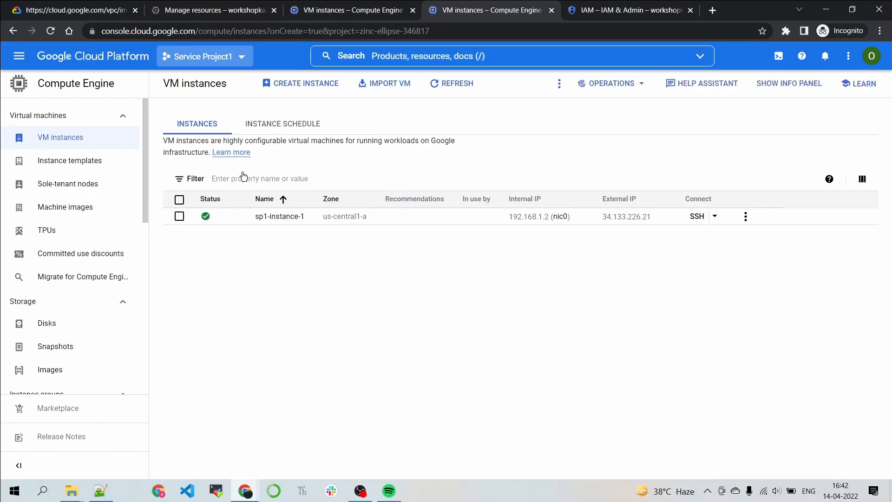
pyautogui.hotkey('ctrl', 'o')
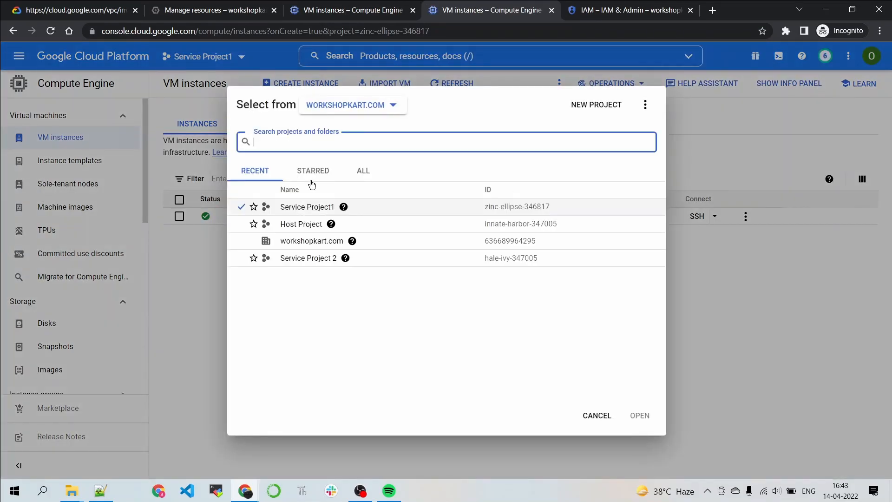
pyautogui.click(308, 258)
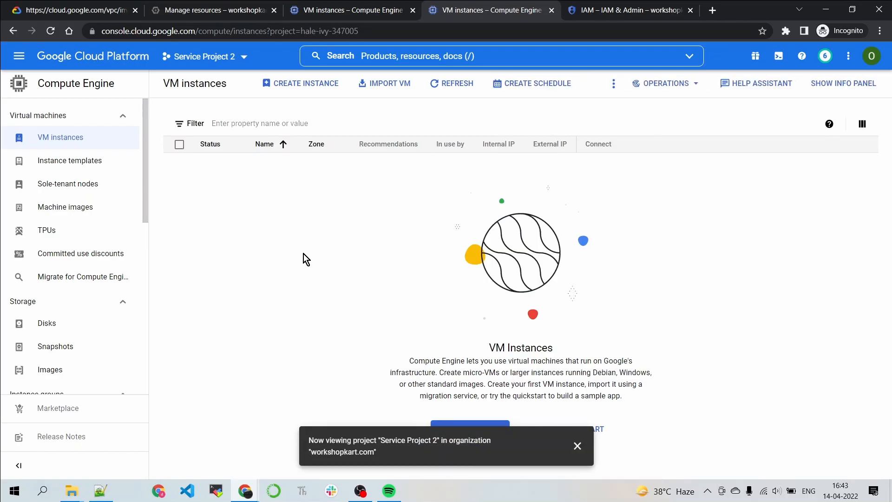
pyautogui.click(299, 86)
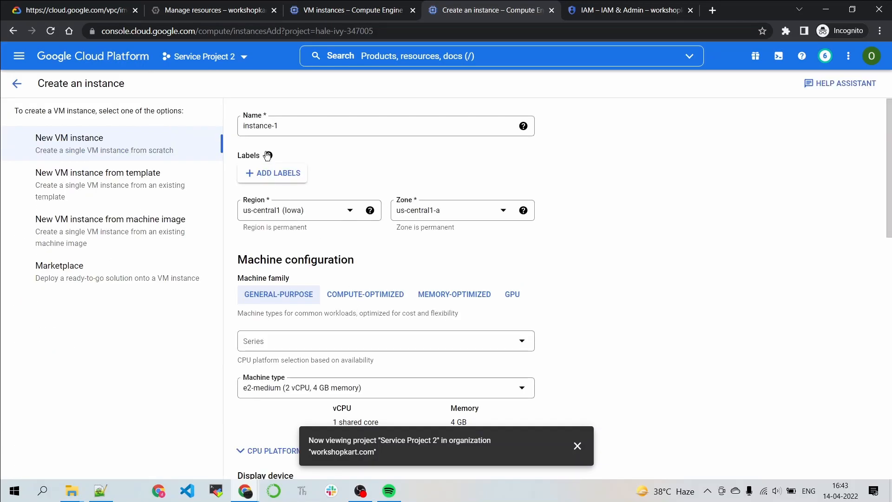
# Step: Name the instance sp2-instance-1 and set its region to us-east1 (South Carolina)
pyautogui.click(288, 127)
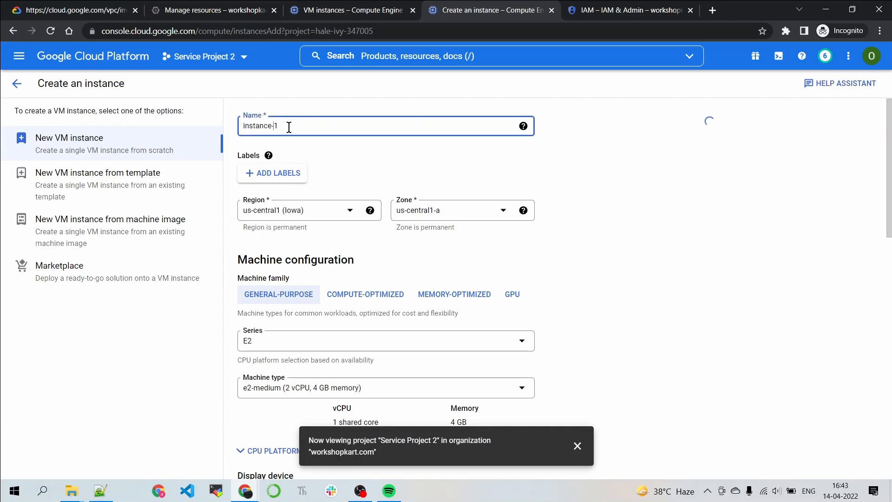
pyautogui.write('sp2-')
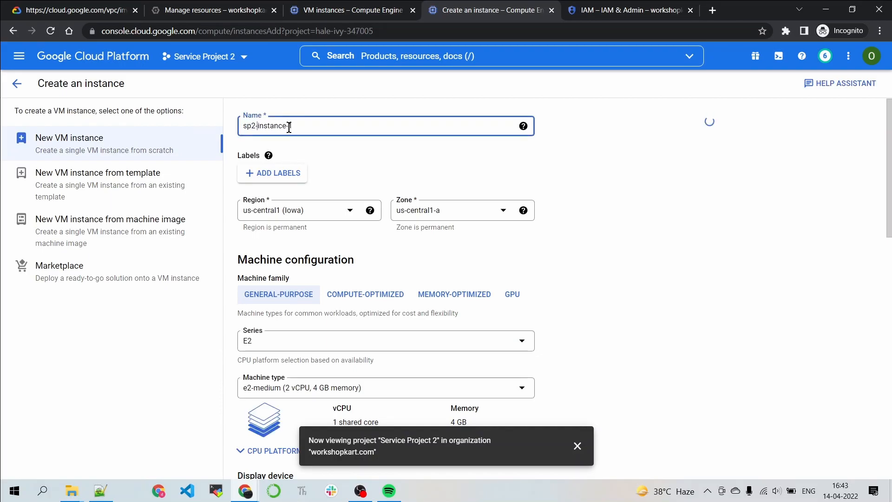
pyautogui.scroll(-1, 314, 183)
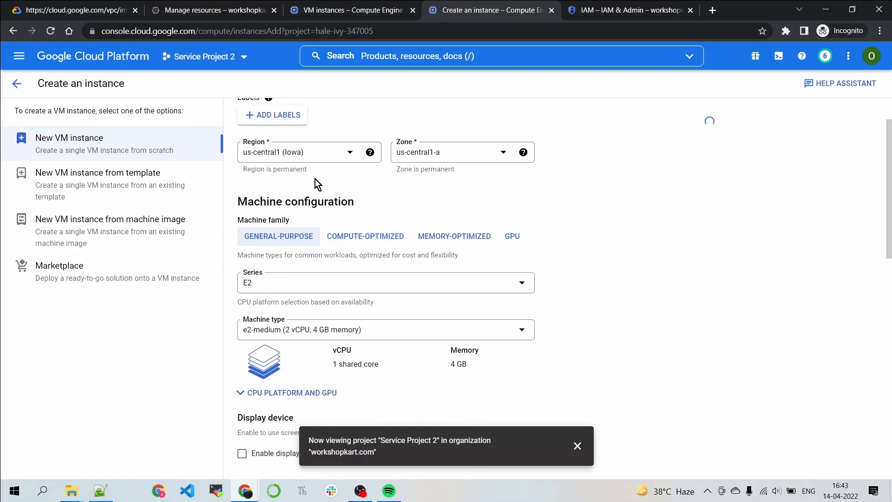
pyautogui.click(325, 156)
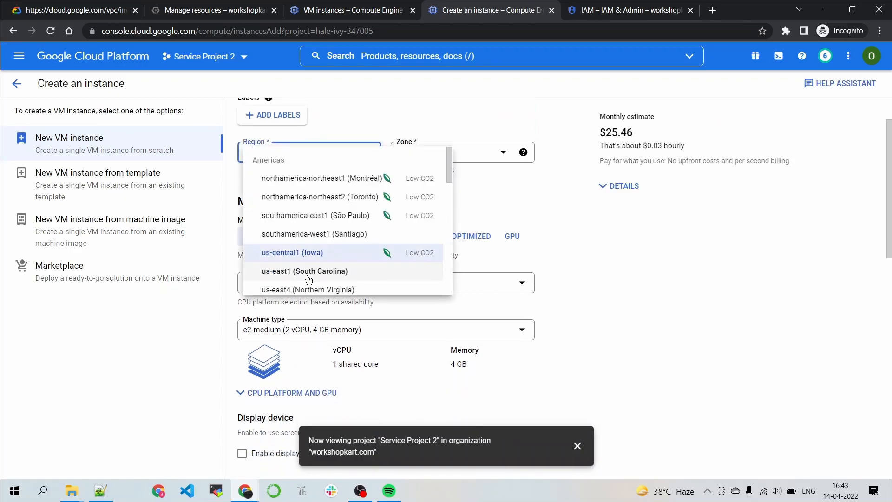
pyautogui.click(311, 275)
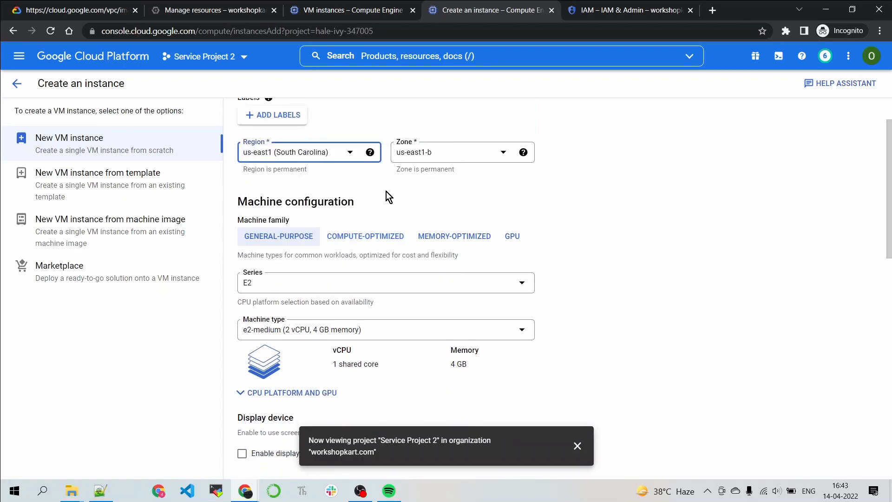
# Step: Set the machine configuration to the N1 series with the f1-micro machine type
pyautogui.click(278, 284)
pyautogui.scroll(-3, 292, 312)
pyautogui.click(291, 408)
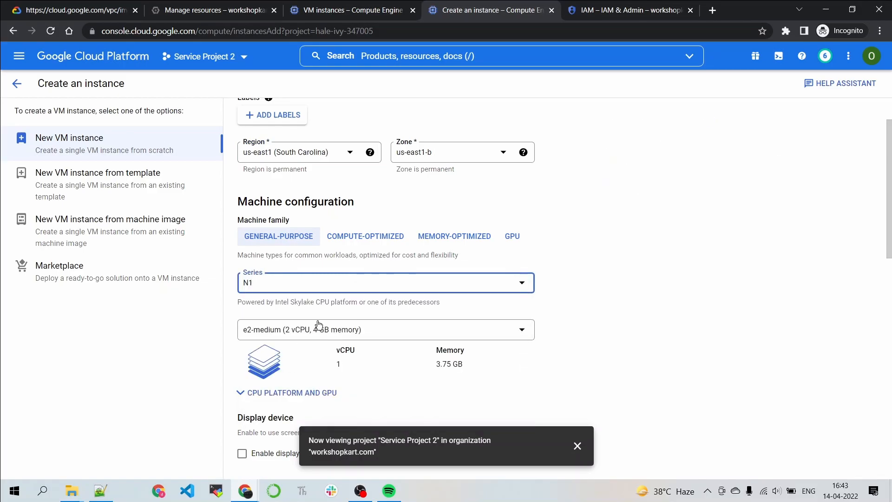
pyautogui.click(320, 331)
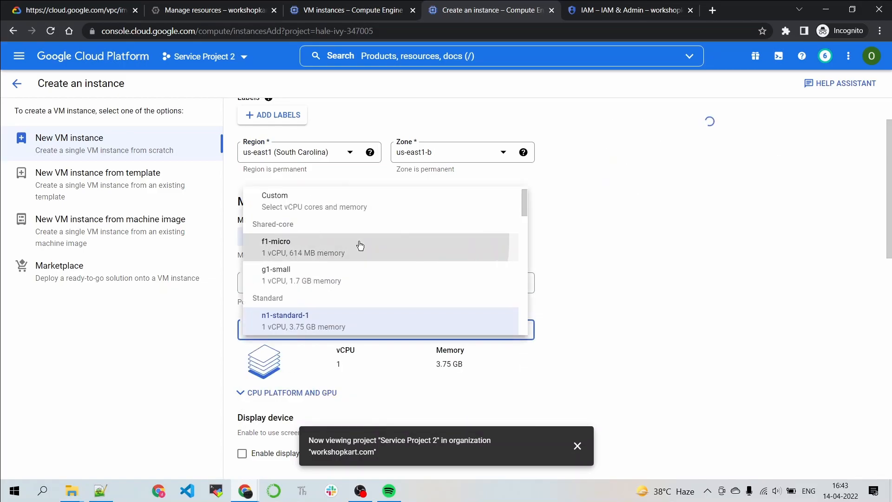
pyautogui.click(360, 249)
# Step: Expand the advanced networking settings of sp2-instance-1 and open its default network interface for editing
pyautogui.scroll(-8, 342, 335)
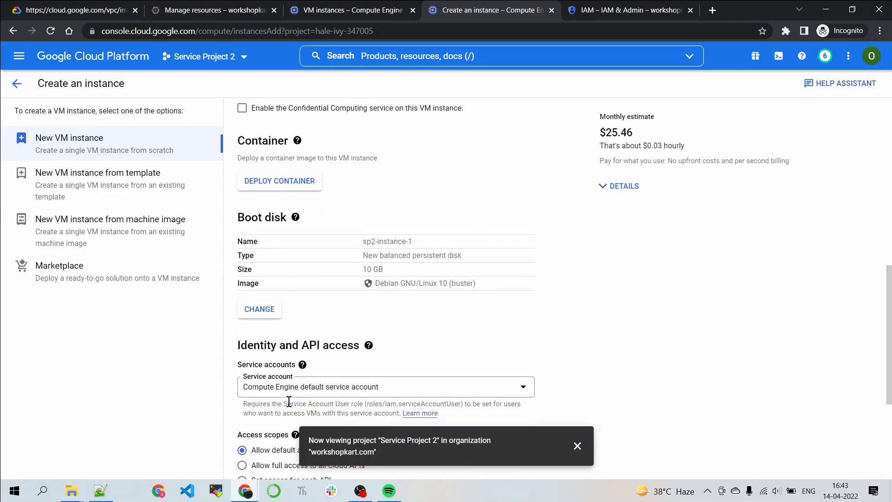
pyautogui.scroll(-3, 279, 394)
pyautogui.click(297, 415)
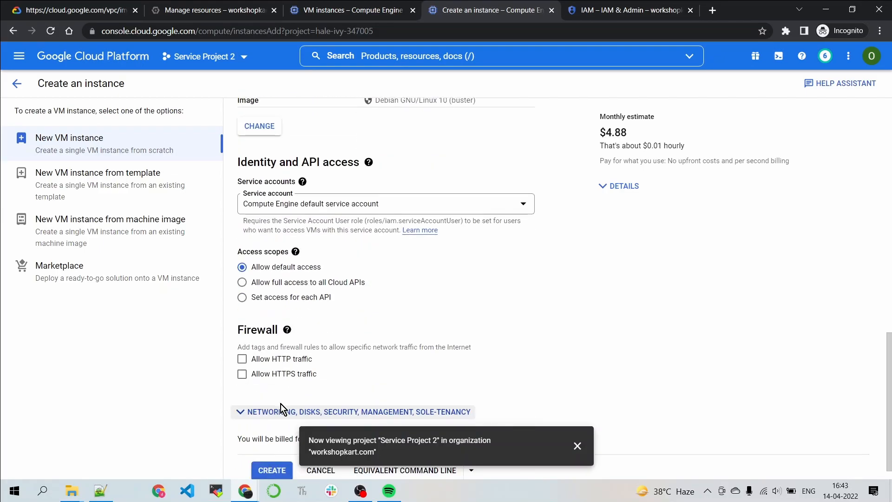
pyautogui.scroll(1, 339, 273)
pyautogui.click(399, 264)
pyautogui.scroll(-6, 356, 335)
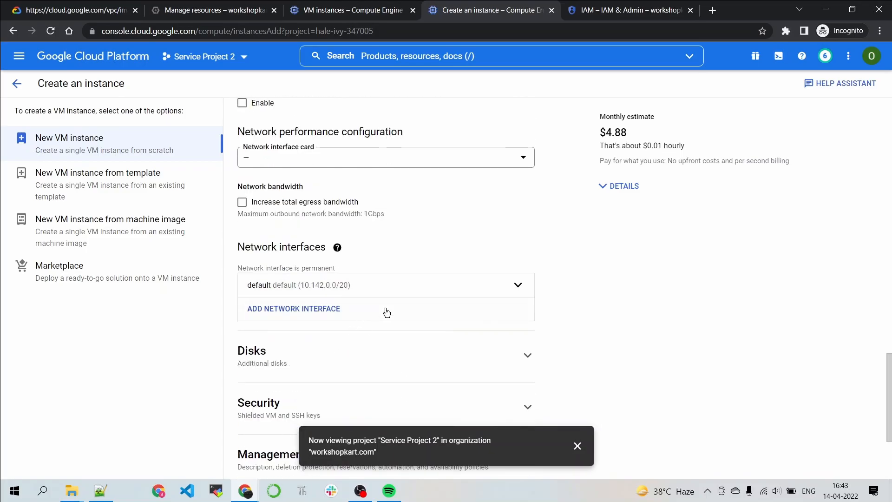
pyautogui.click(518, 284)
pyautogui.scroll(-1, 293, 279)
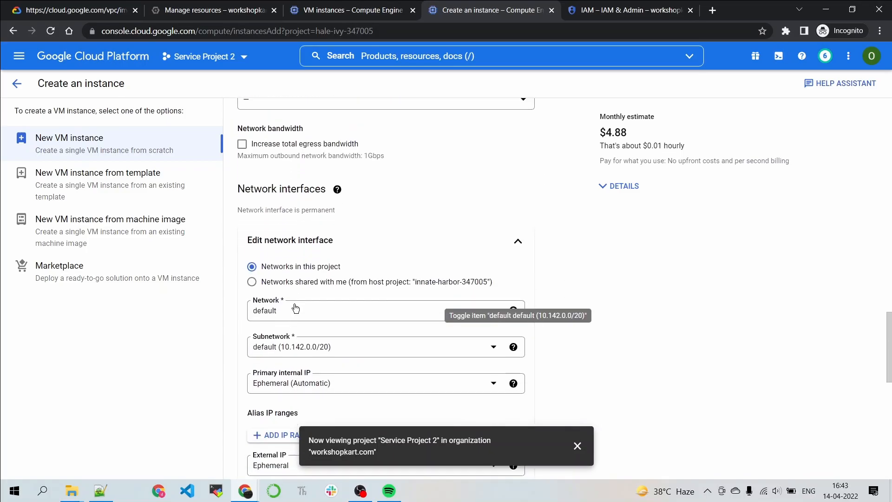
# Step: Set the network interface to use networks shared from the host project and choose the development subnet of common-vpc
pyautogui.click(298, 287)
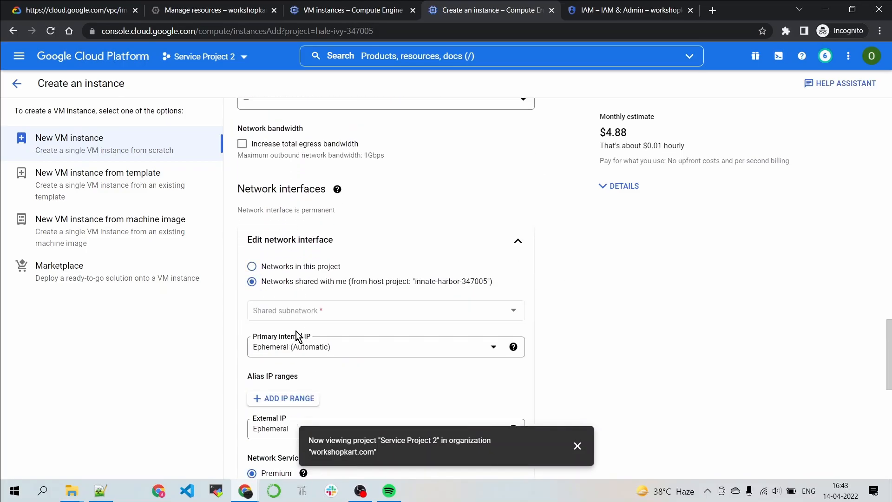
pyautogui.click(331, 311)
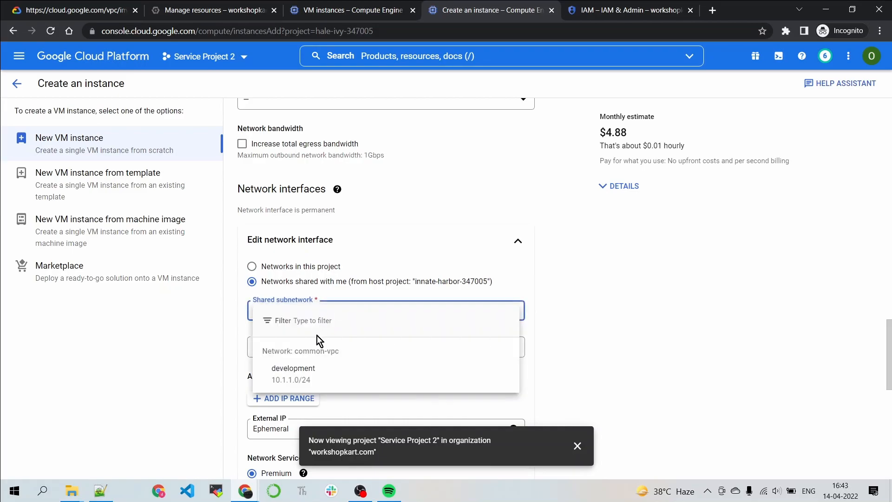
pyautogui.click(307, 377)
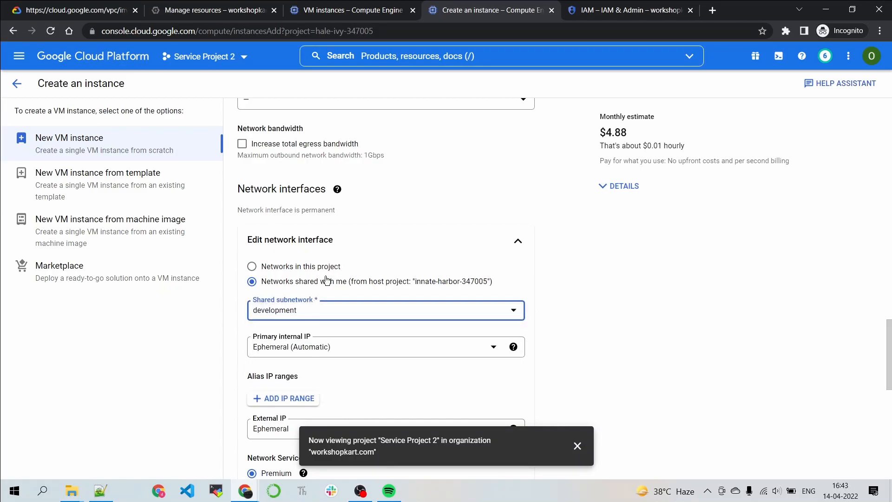
# Step: Add the network tag development and create the instance in Service Project 2
pyautogui.scroll(6, 297, 278)
pyautogui.click(281, 295)
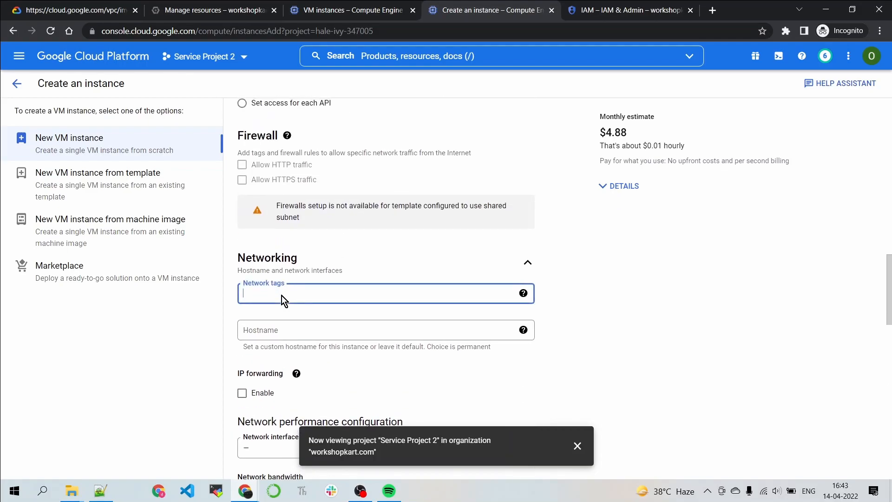
pyautogui.write('development')
pyautogui.press('Return')
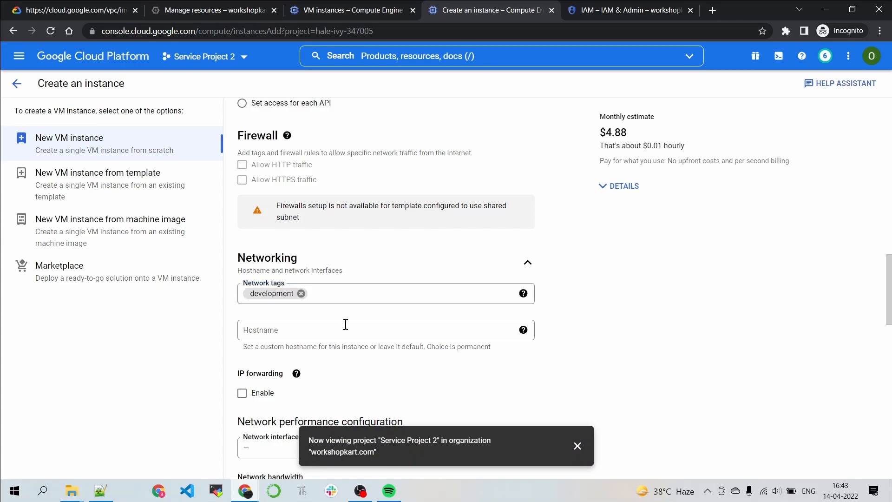
pyautogui.scroll(-10, 344, 325)
pyautogui.click(267, 449)
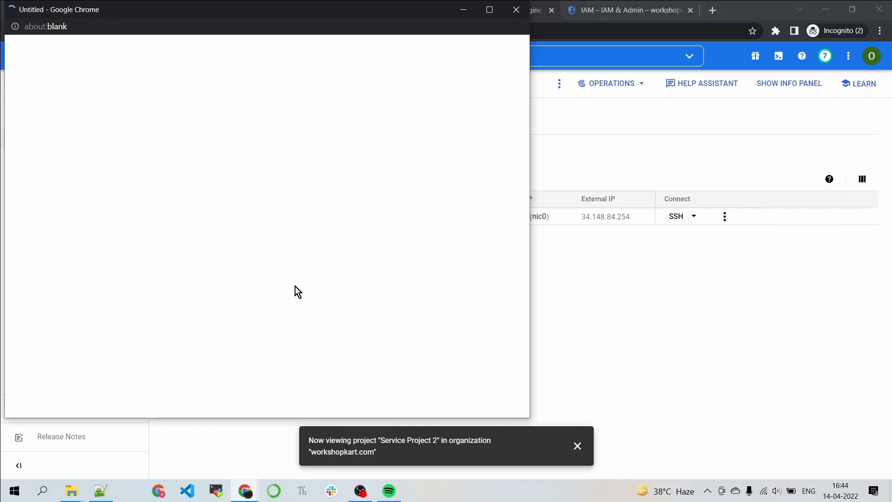
# Step: Return to Service Project1's VM instances list and connect to sp1-instance-1 over SSH
pyautogui.click(586, 286)
pyautogui.click(347, 4)
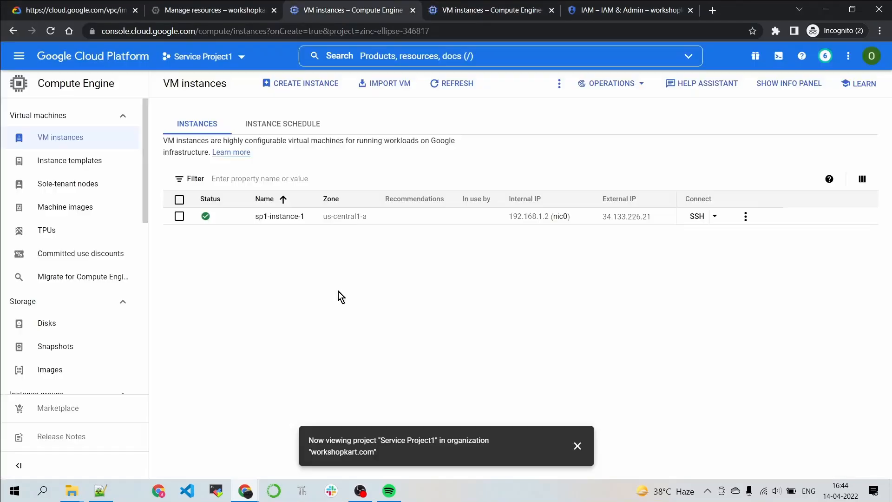
pyautogui.click(697, 216)
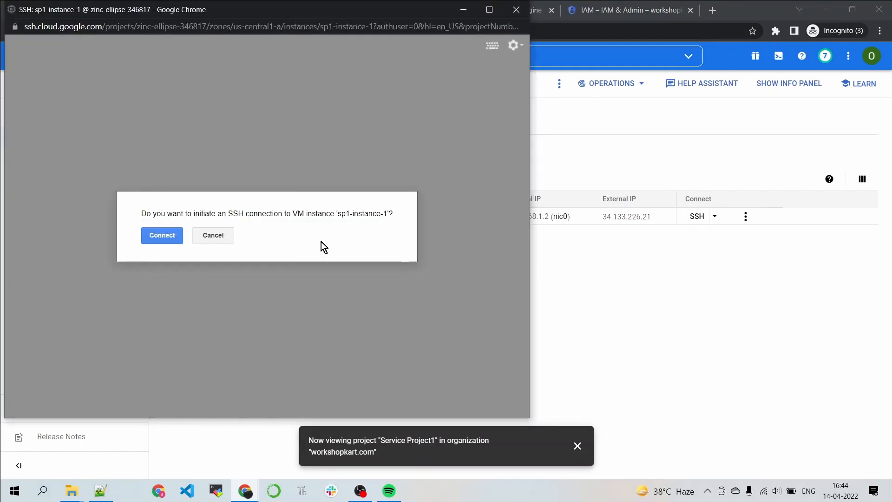
pyautogui.click(170, 234)
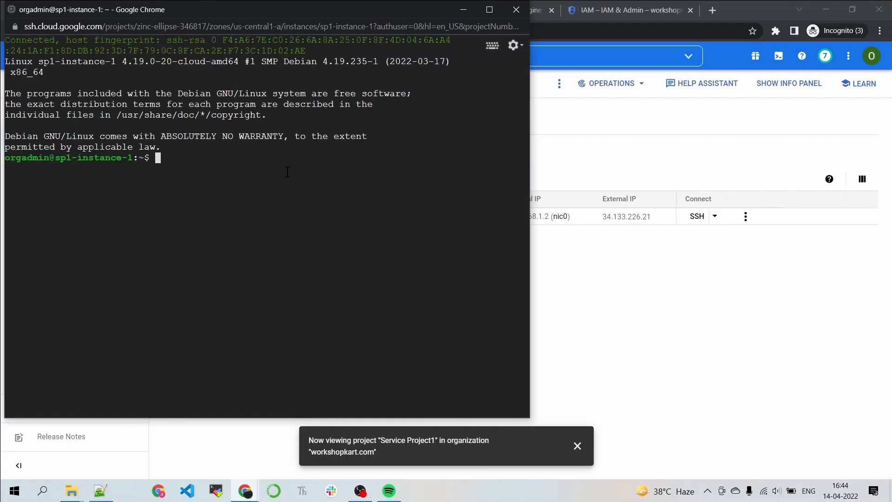
# Step: Ping 10.1.1.2 from the sp1-instance-1 terminal and stop the ping after several replies
pyautogui.write('ping 10.1.1.2')
pyautogui.press('Return')
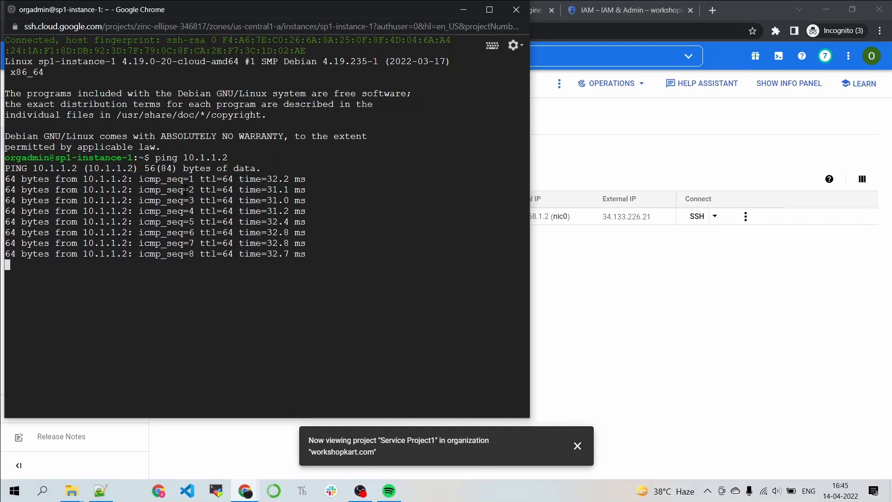
pyautogui.hotkey('ctrl', 'c')
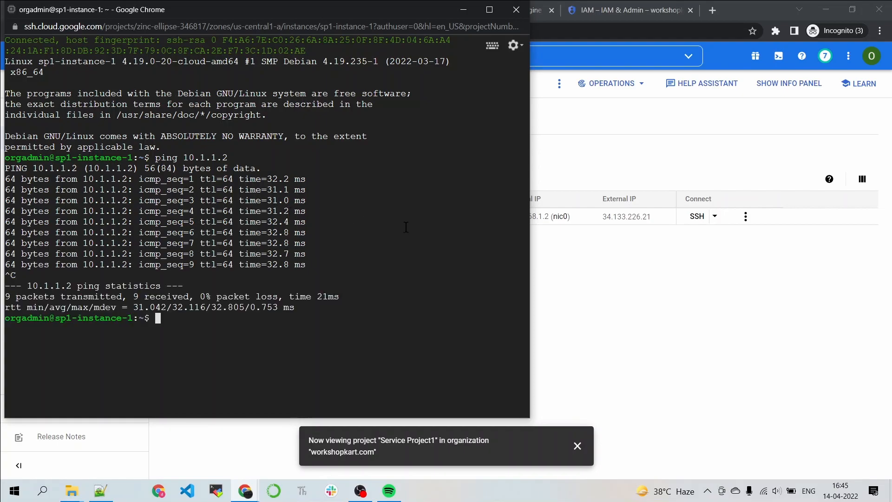
# Step: Copy the internal IP address of sp1-instance-1 from Service Project1's VM instances list
pyautogui.click(247, 490)
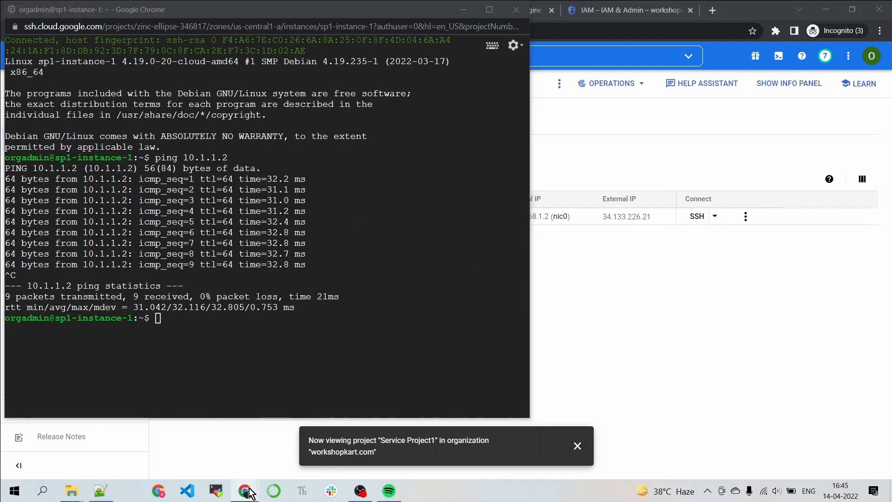
pyautogui.click(578, 255)
pyautogui.moveTo(577, 220)
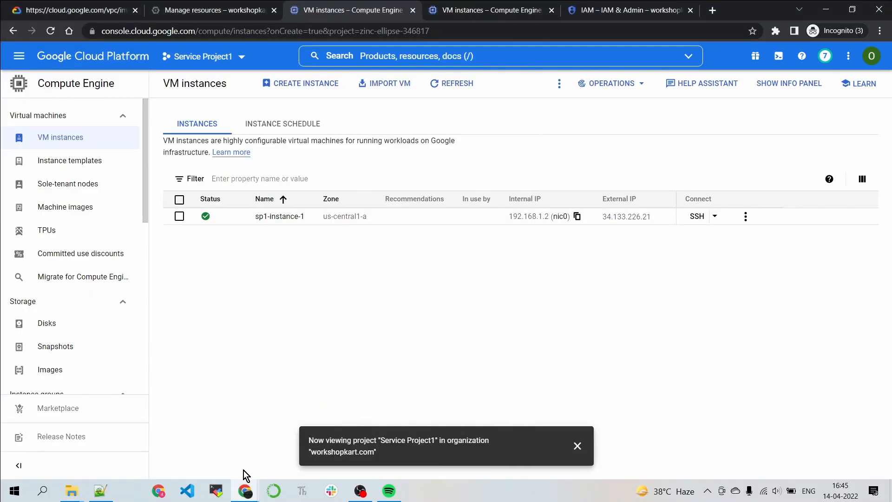
pyautogui.click(245, 491)
pyautogui.click(410, 429)
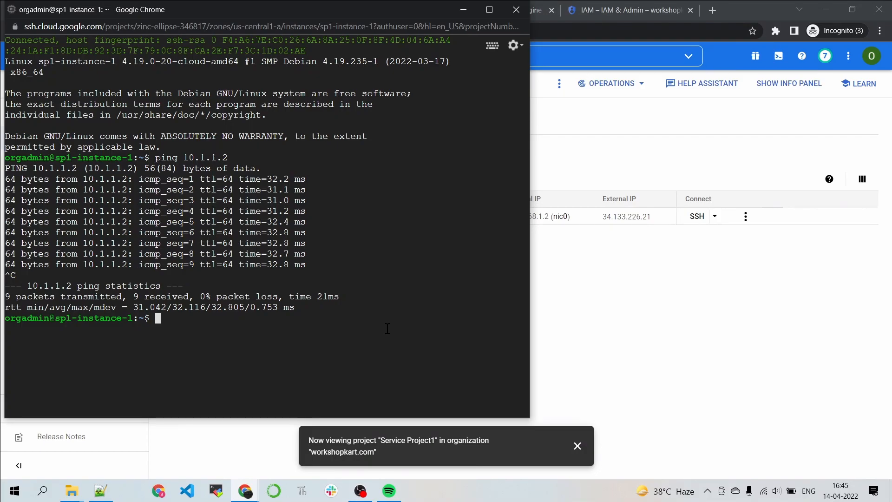
pyautogui.write('ping')
pyautogui.click(597, 300)
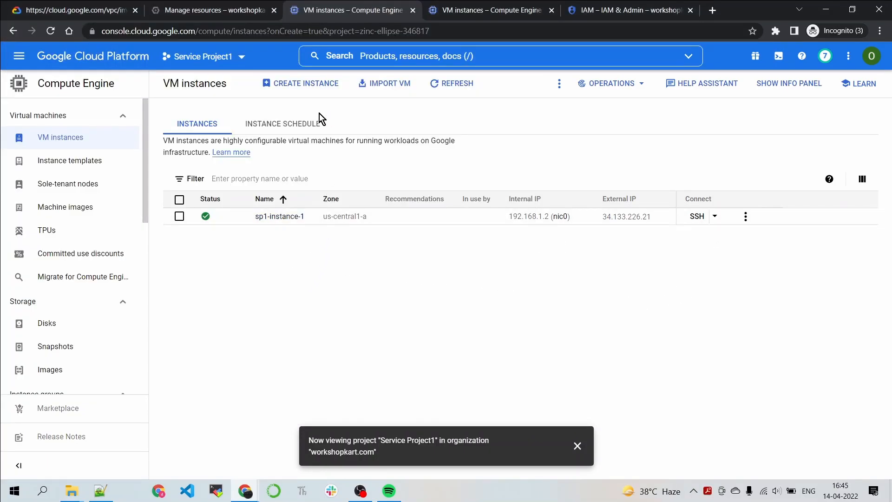
# Step: Switch to the waiting SSH window of sp2-instance-1 and initiate its connection
pyautogui.moveTo(246, 492)
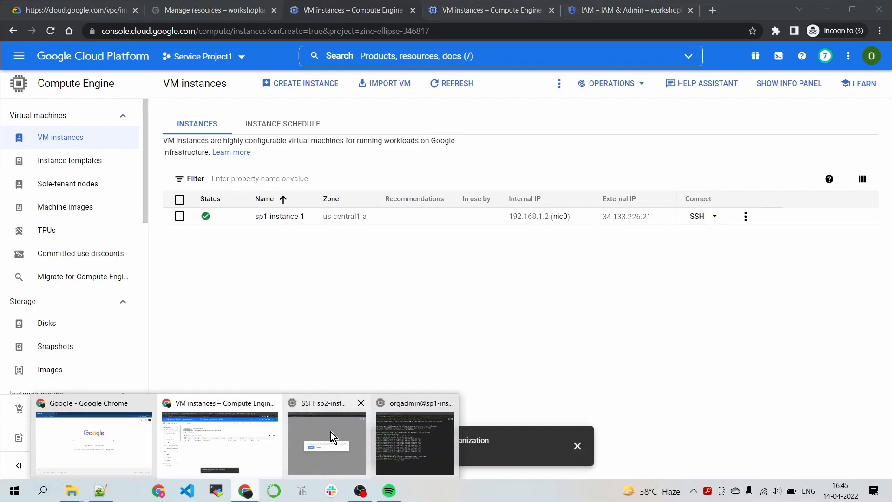
pyautogui.click(332, 438)
pyautogui.click(155, 236)
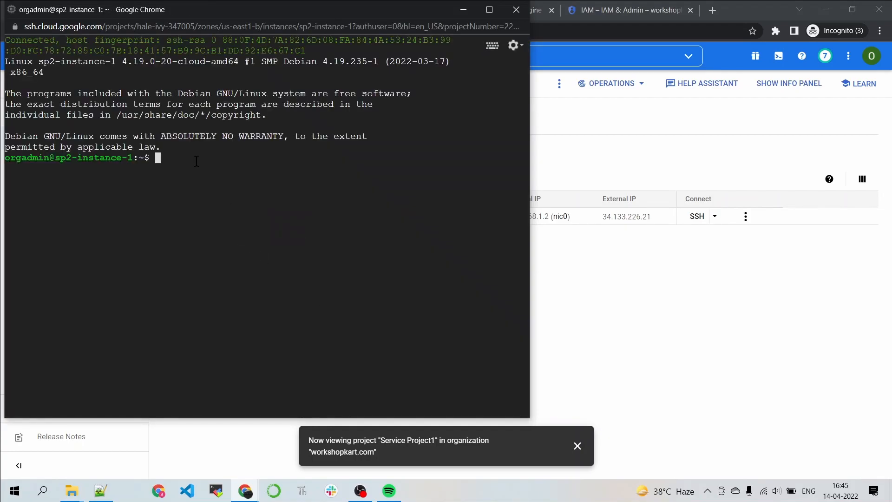
# Step: Ping the copied address 192.168.1.2 from the sp2-instance-1 terminal and stop the ping after a few replies
pyautogui.hotkey('ctrl', 'v')
pyautogui.press('Left')
pyautogui.press('Left')
pyautogui.press('Left')
pyautogui.press('Left')
pyautogui.press('Left')
pyautogui.press('Left')
pyautogui.press('Left')
pyautogui.press('Left')
pyautogui.press('Left')
pyautogui.press('Left')
pyautogui.press('Left')
pyautogui.write('ping')
pyautogui.press('Return')
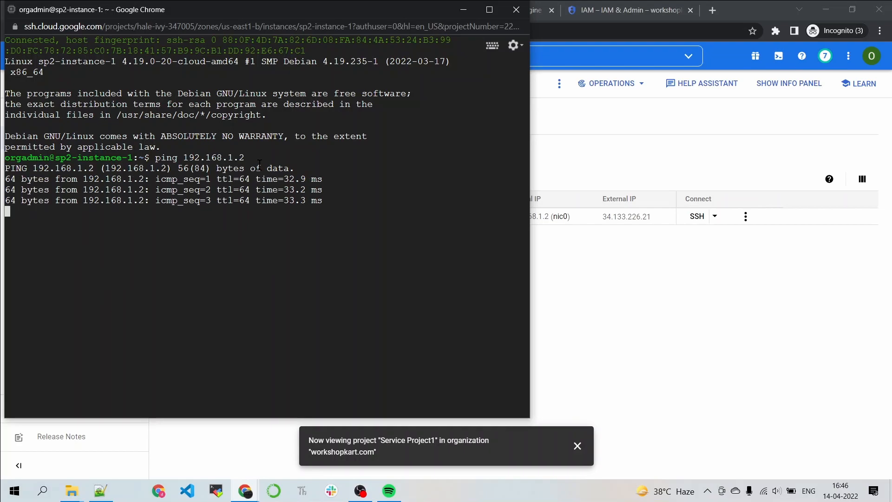
pyautogui.hotkey('ctrl', 'c')
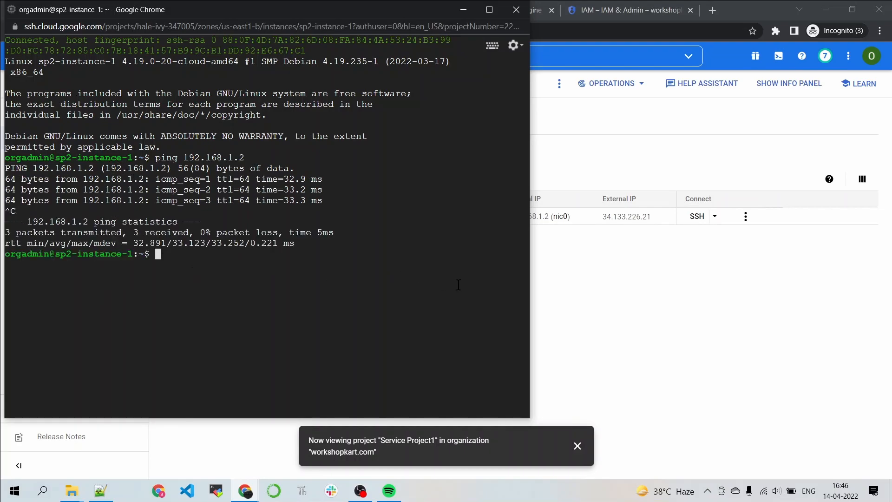
pyautogui.click(621, 307)
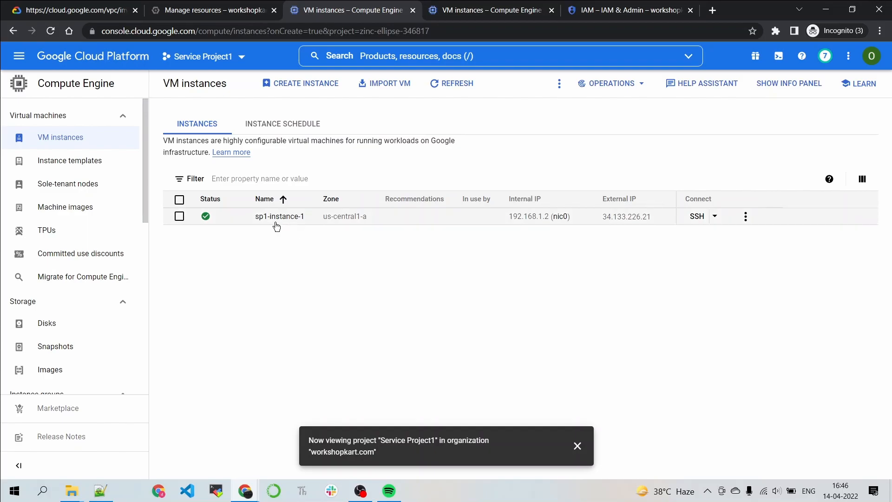
pyautogui.hotkey('alt', 'Tab')
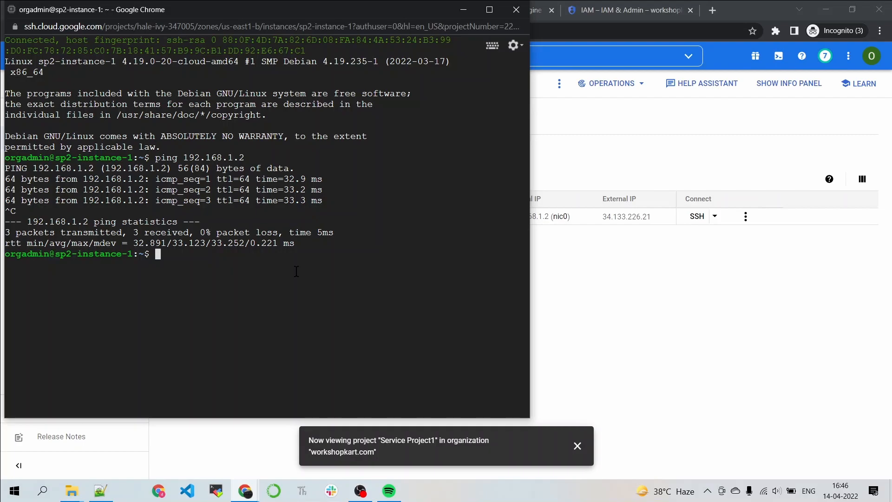
pyautogui.click(360, 490)
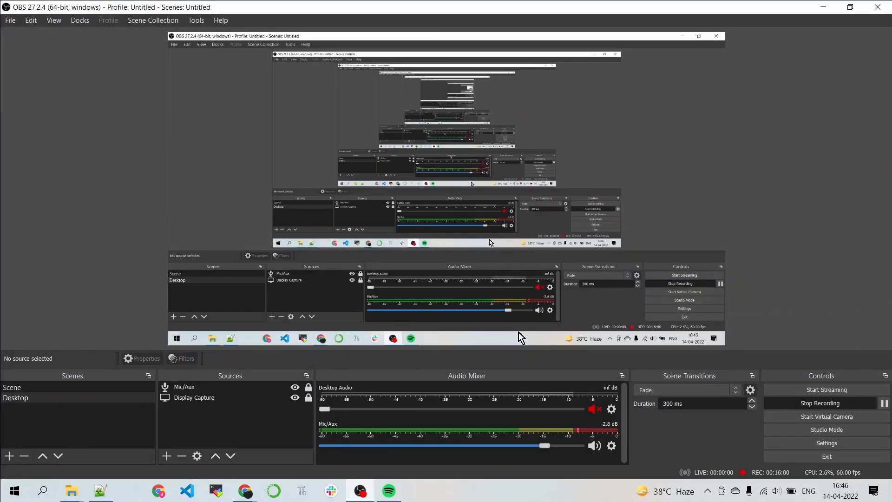